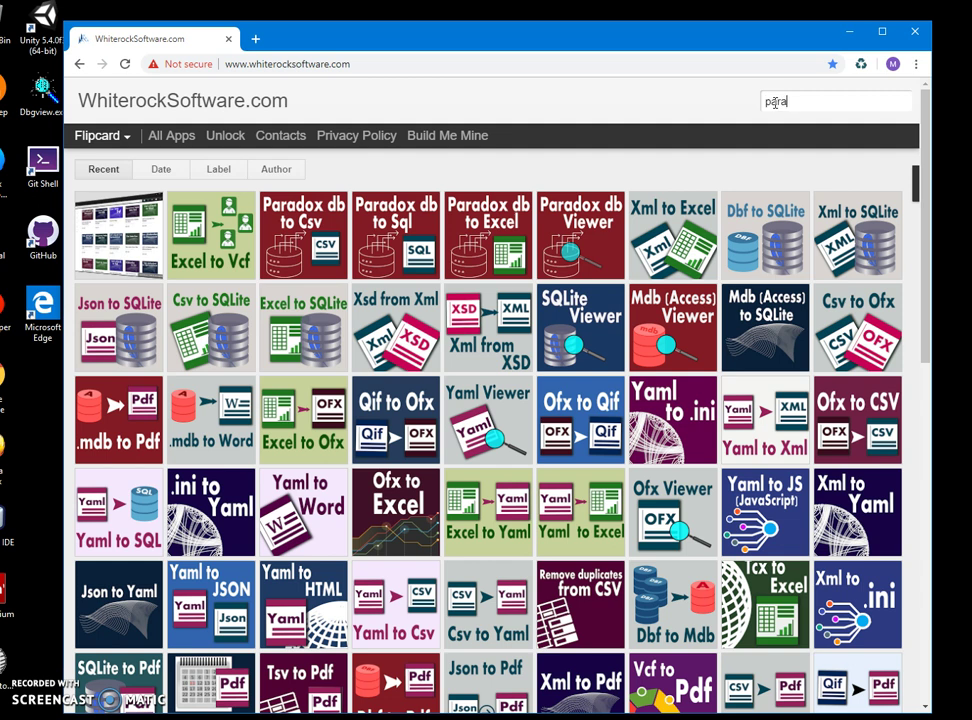
Search WhiterockSoftware for 'paradox' and download the Paradox db to Excel installer.
{"action": "type", "text": "dox"}
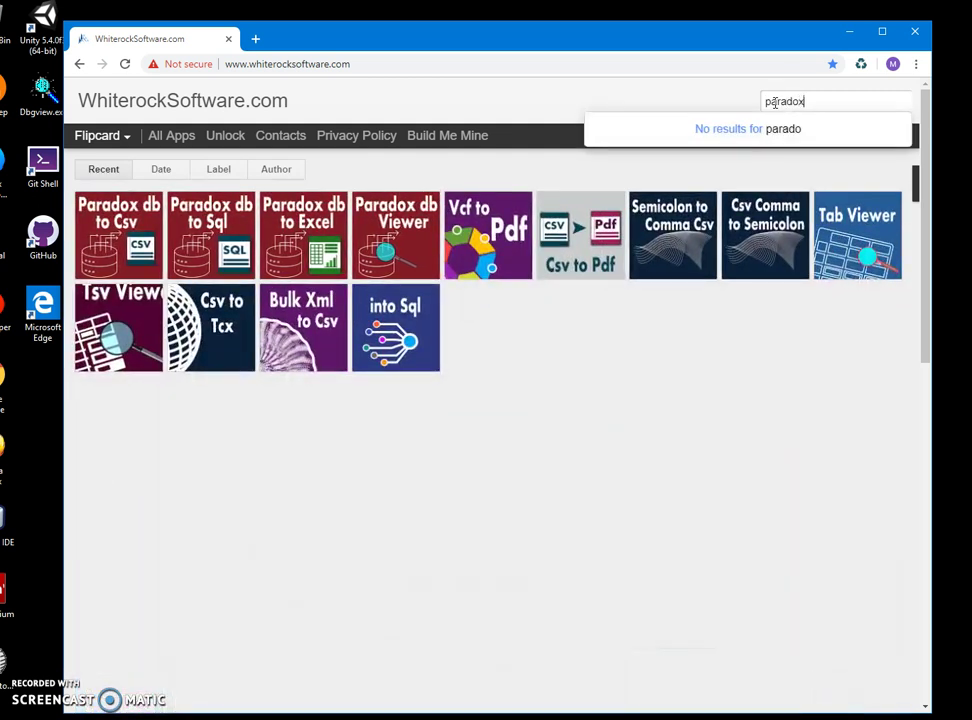
{"action": "left_click", "coordinate": [768, 102]}
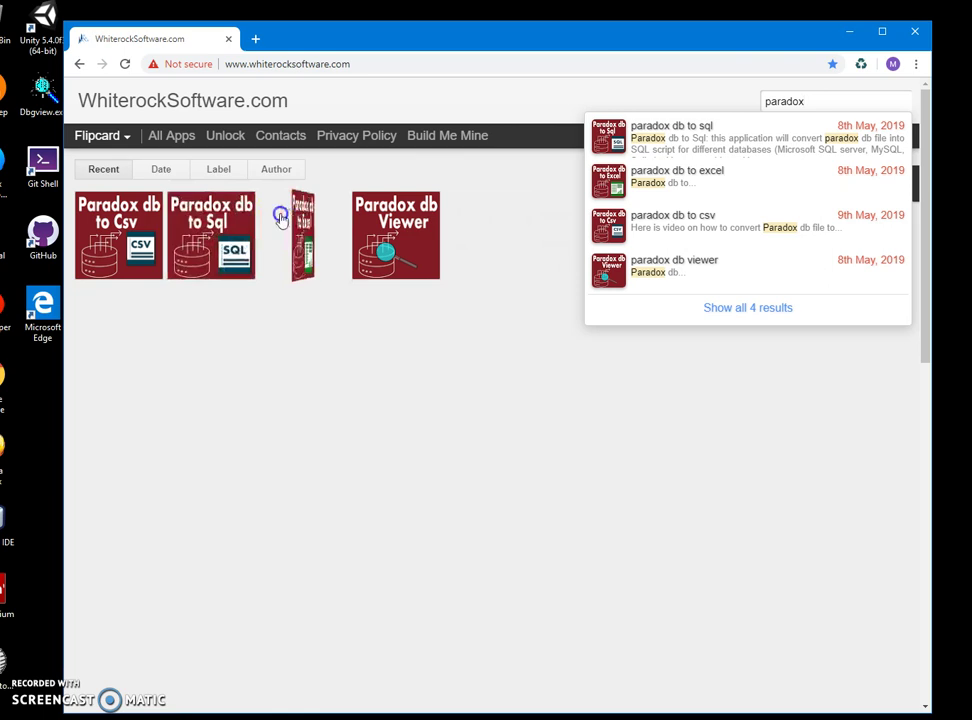
{"action": "left_click", "coordinate": [281, 217]}
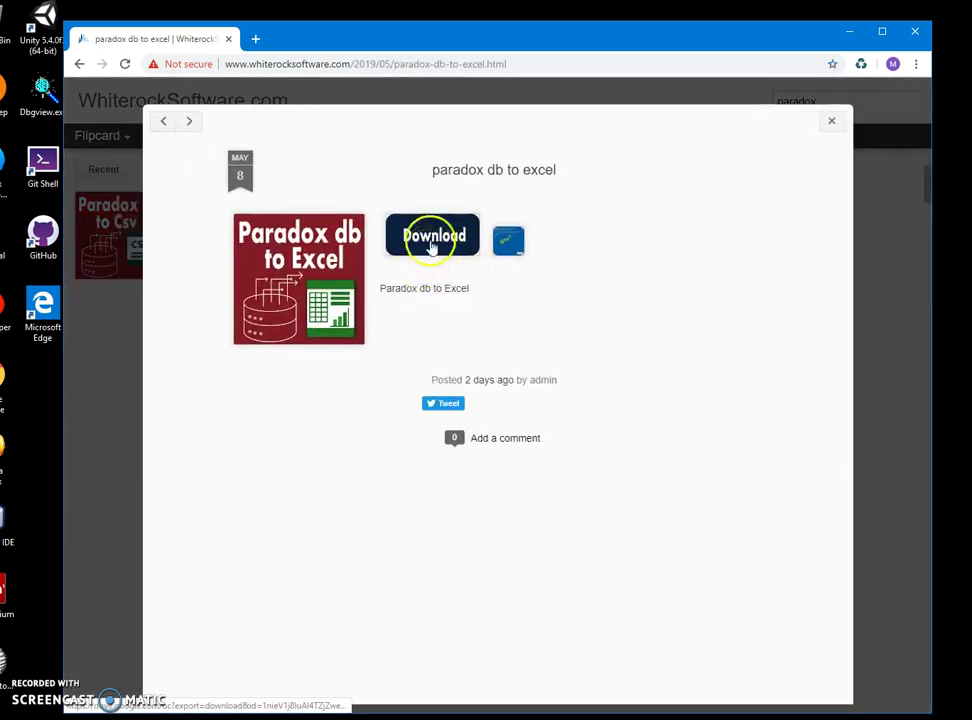
{"action": "left_click", "coordinate": [432, 247]}
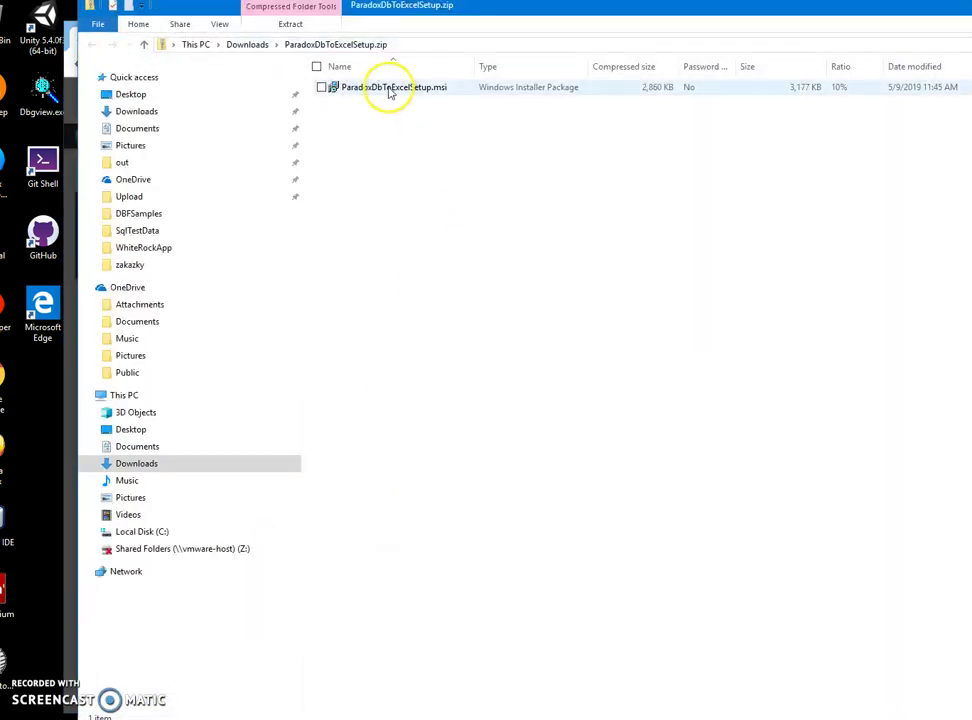
Run ParadoxDbToExcelSetup.msi past the SmartScreen warning, approve UAC, and finish setup.
{"action": "double_click", "coordinate": [390, 88]}
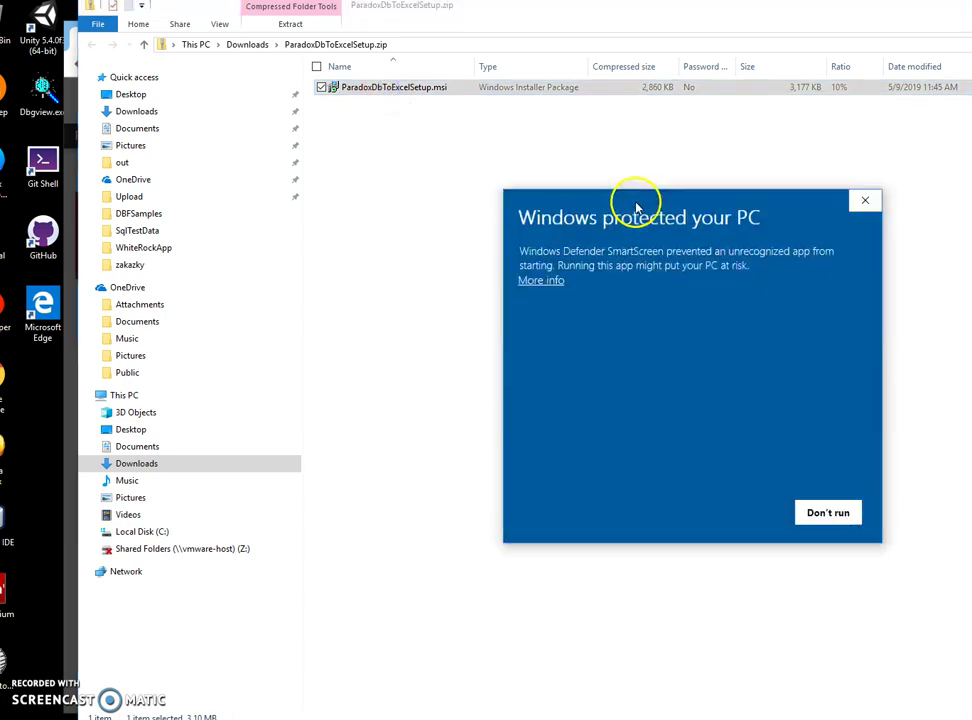
{"action": "left_click", "coordinate": [545, 283]}
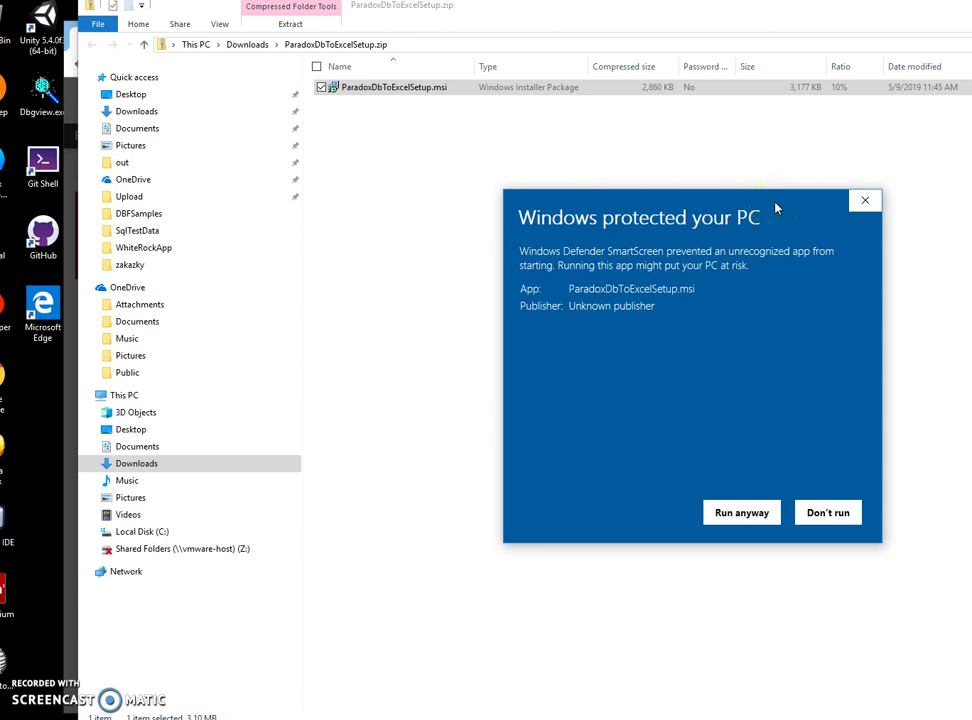
{"action": "left_click_drag", "start_coordinate": [776, 208], "coordinate": [519, 313]}
{"action": "left_click", "coordinate": [712, 512]}
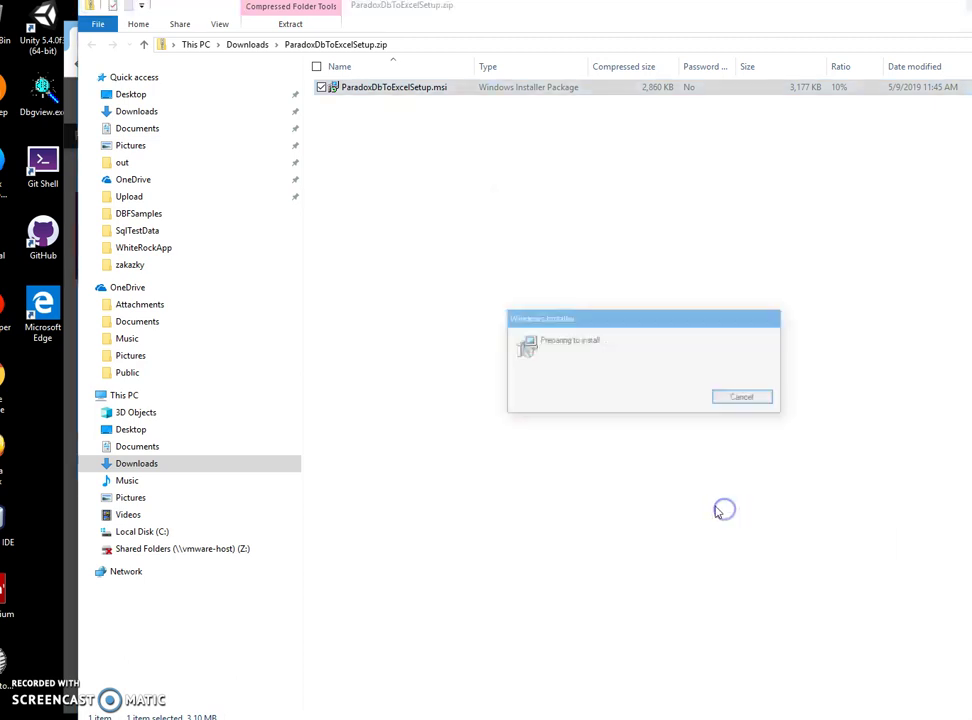
{"action": "left_click", "coordinate": [714, 481]}
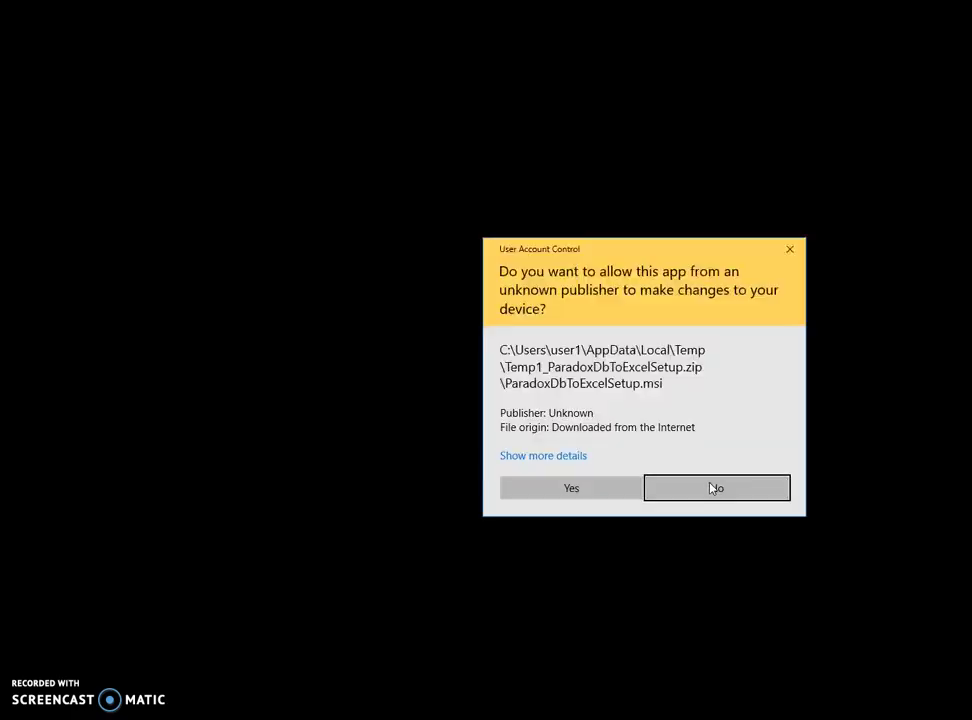
{"action": "left_click", "coordinate": [581, 490]}
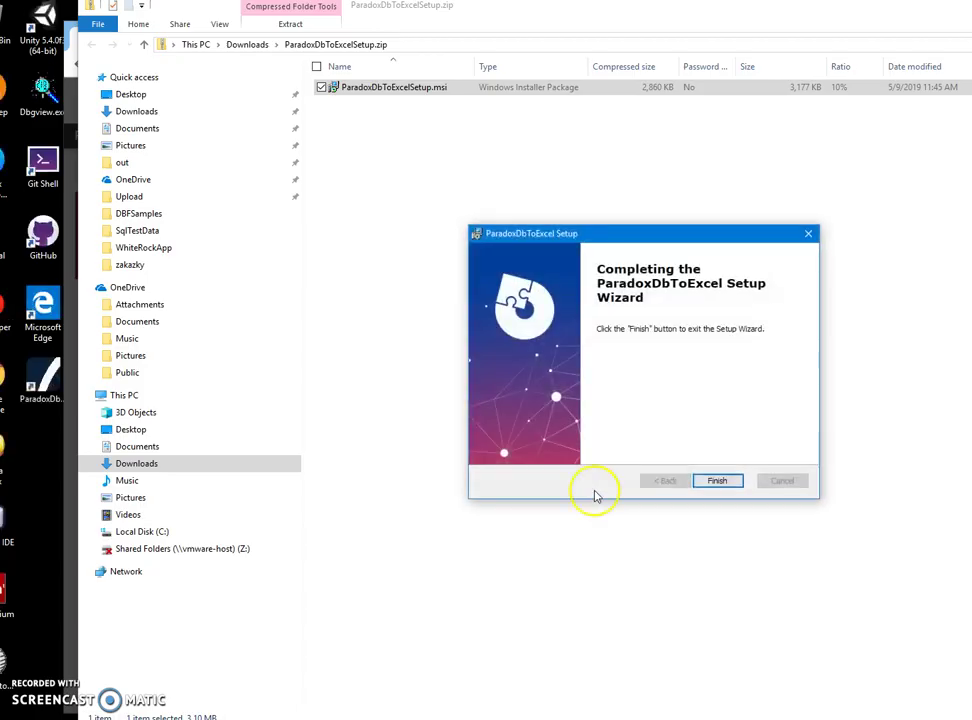
{"action": "left_click", "coordinate": [718, 482]}
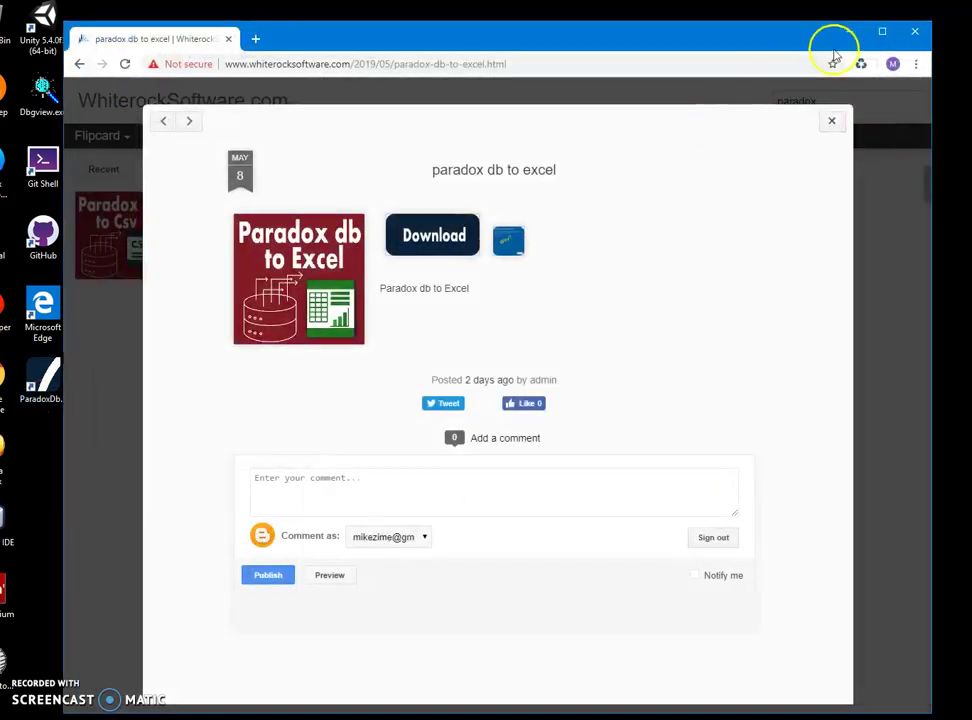
{"action": "left_click", "coordinate": [850, 31]}
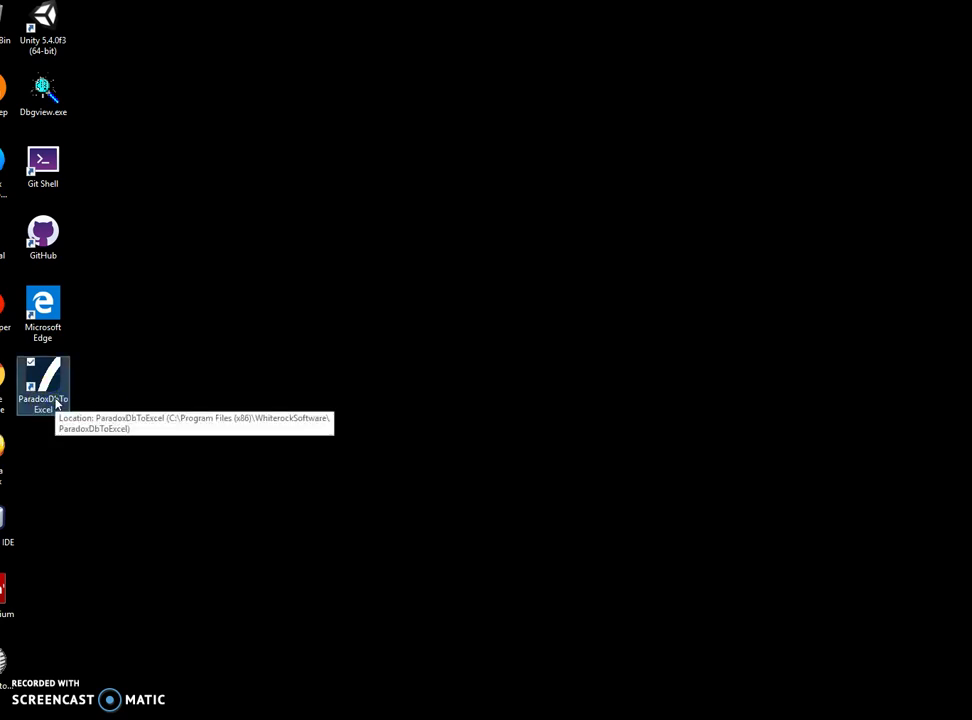
Launch Paradox db to Excel from the desktop, select zakazky.db as input, and continue to Step 2.
{"action": "double_click", "coordinate": [48, 402]}
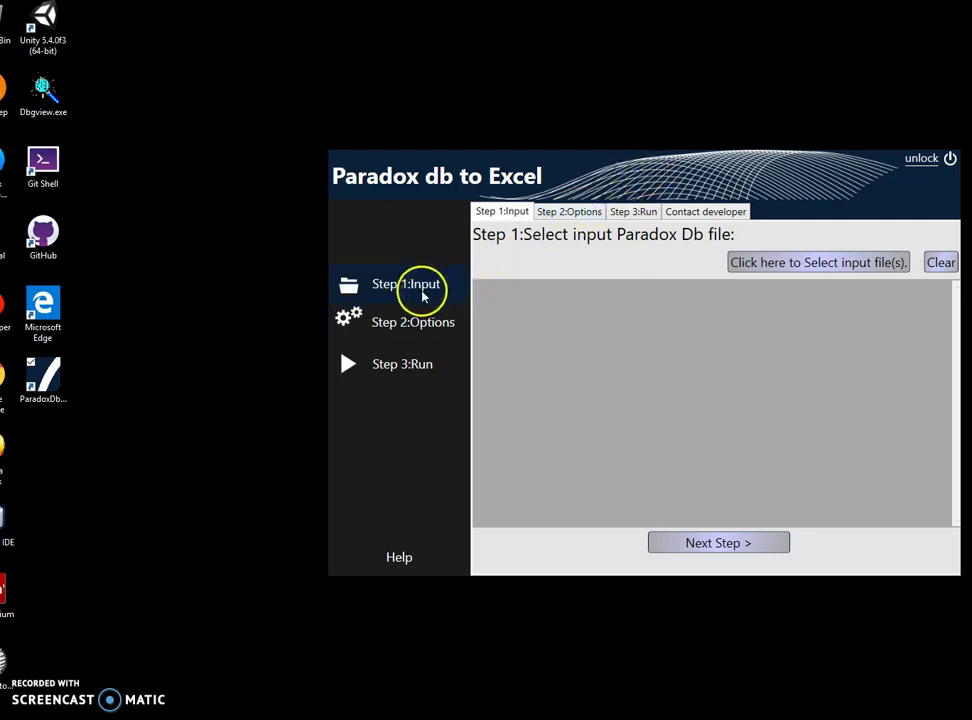
{"action": "left_click", "coordinate": [805, 263]}
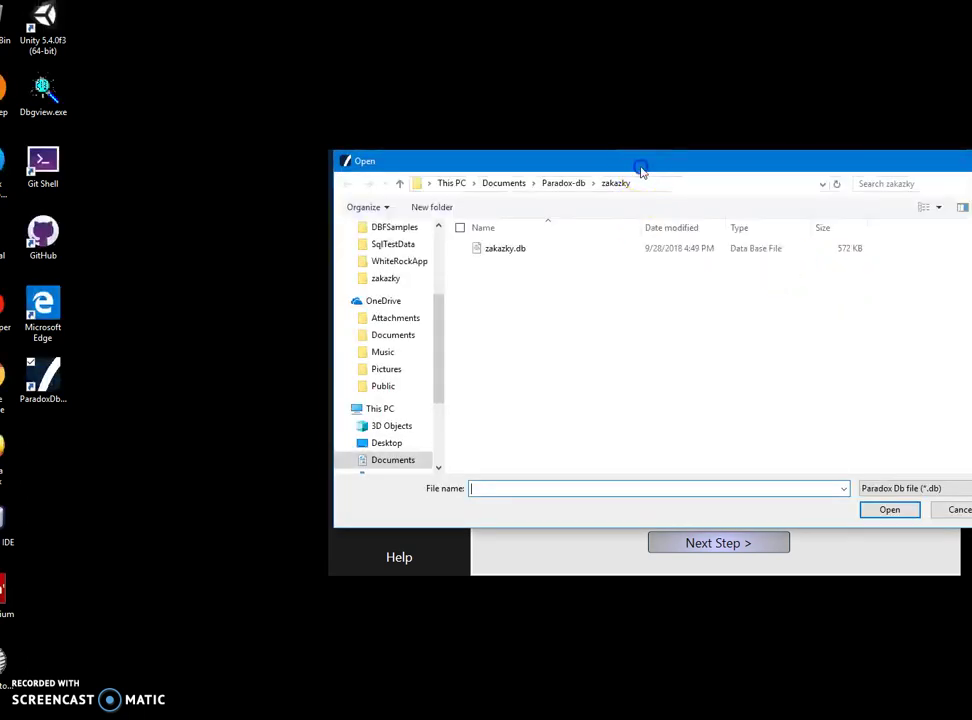
{"action": "left_click_drag", "start_coordinate": [641, 172], "coordinate": [536, 177]}
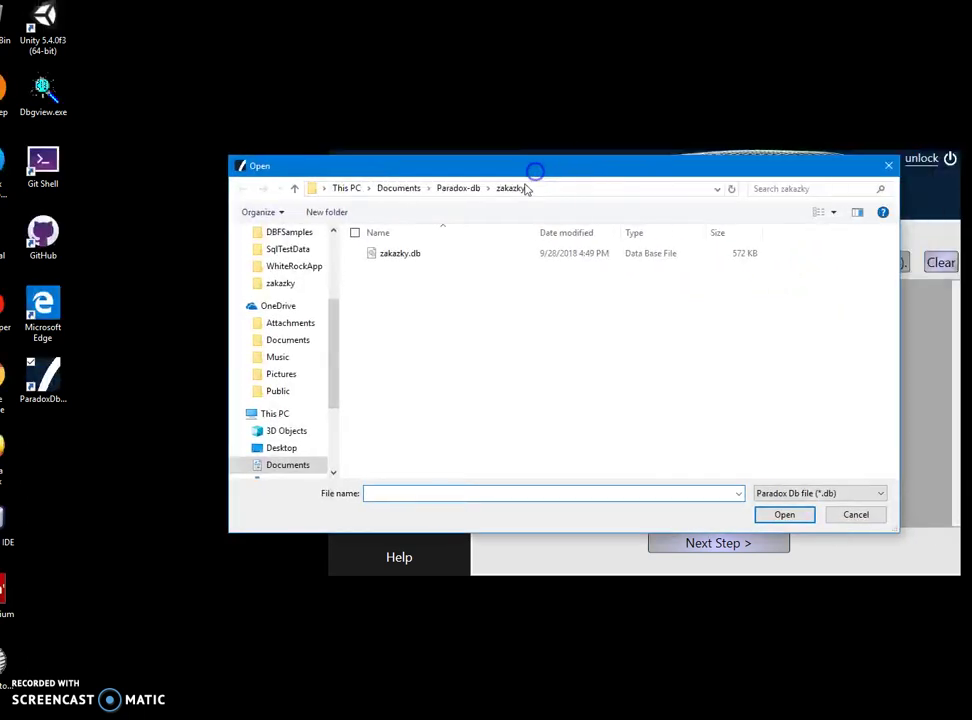
{"action": "double_click", "coordinate": [400, 256]}
{"action": "left_click_drag", "start_coordinate": [552, 190], "coordinate": [425, 169]}
{"action": "left_click", "coordinate": [600, 552]}
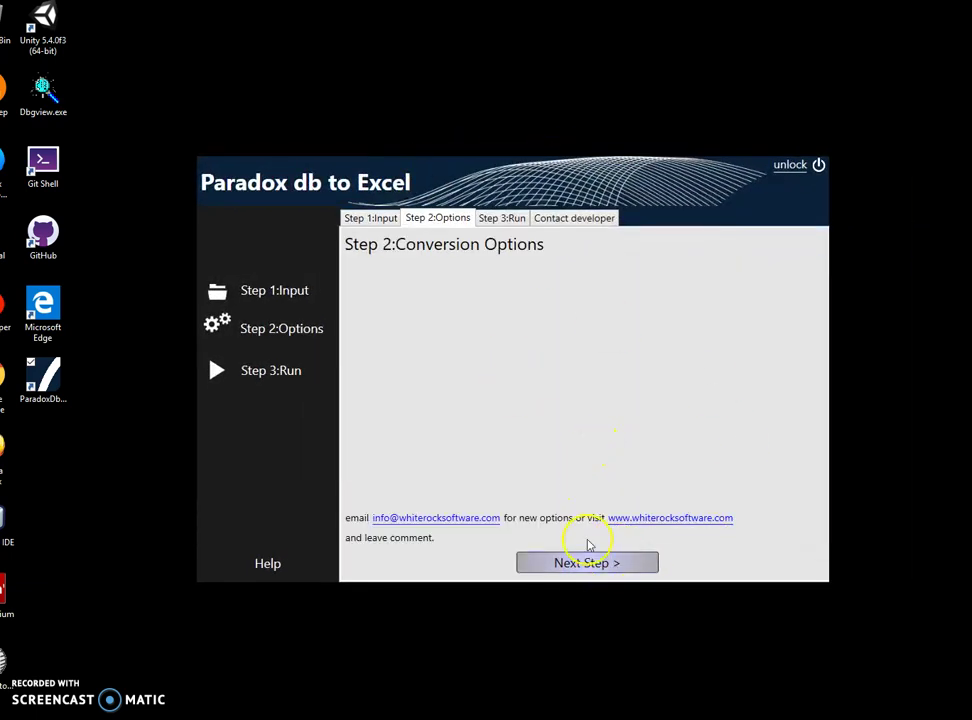
Advance to Step 3, run the conversion, and pick the out folder in Save As.
{"action": "left_click", "coordinate": [588, 565]}
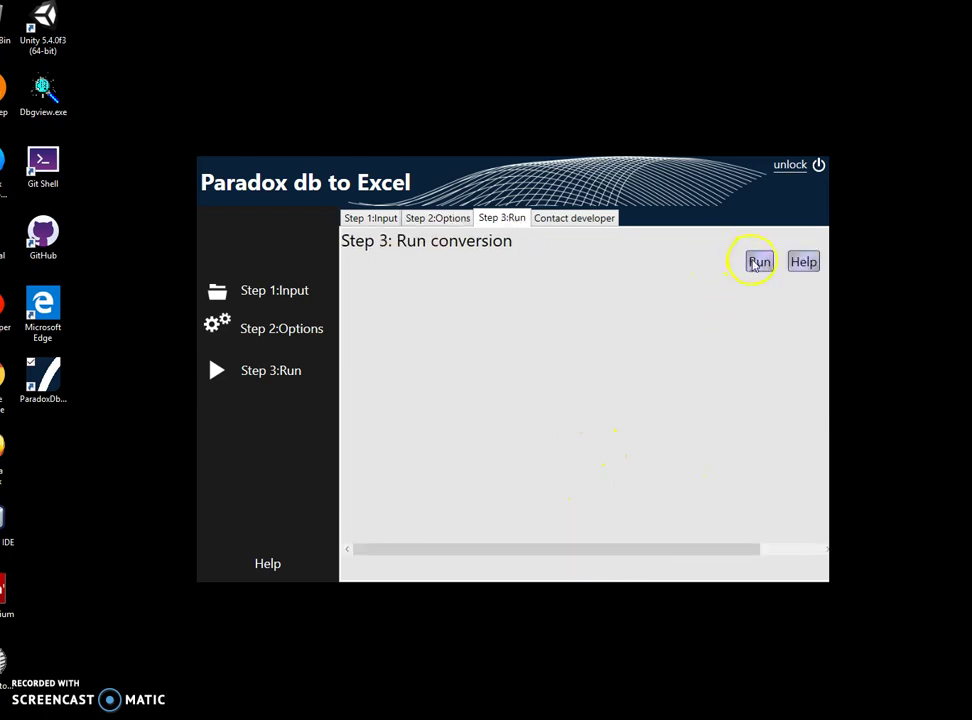
{"action": "left_click", "coordinate": [757, 262]}
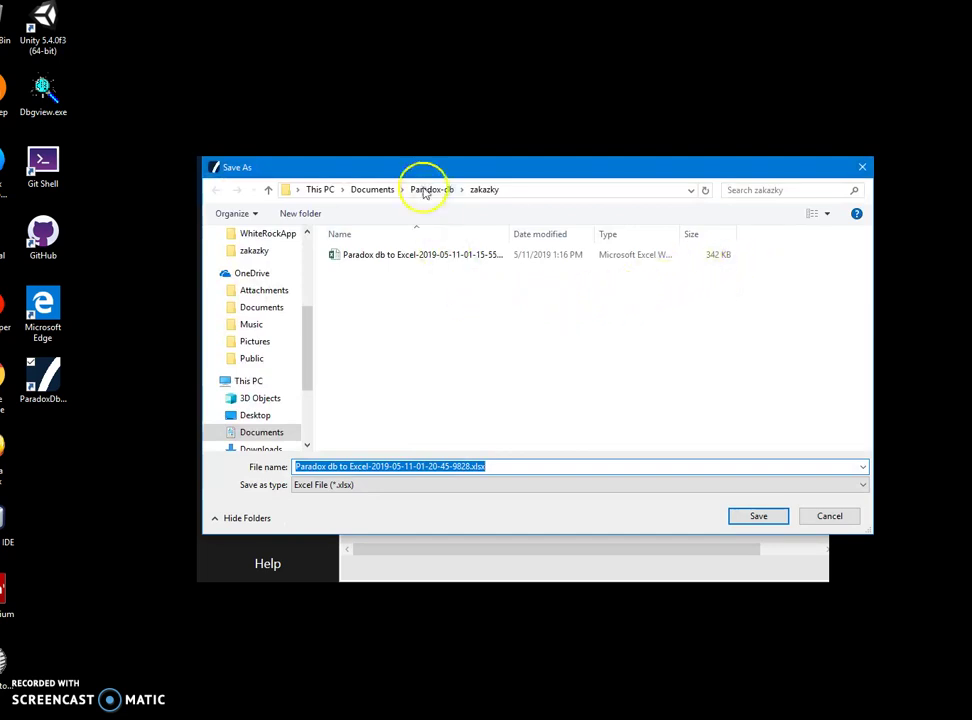
{"action": "scroll", "coordinate": [290, 308], "scroll_direction": "up", "scroll_amount": 3}
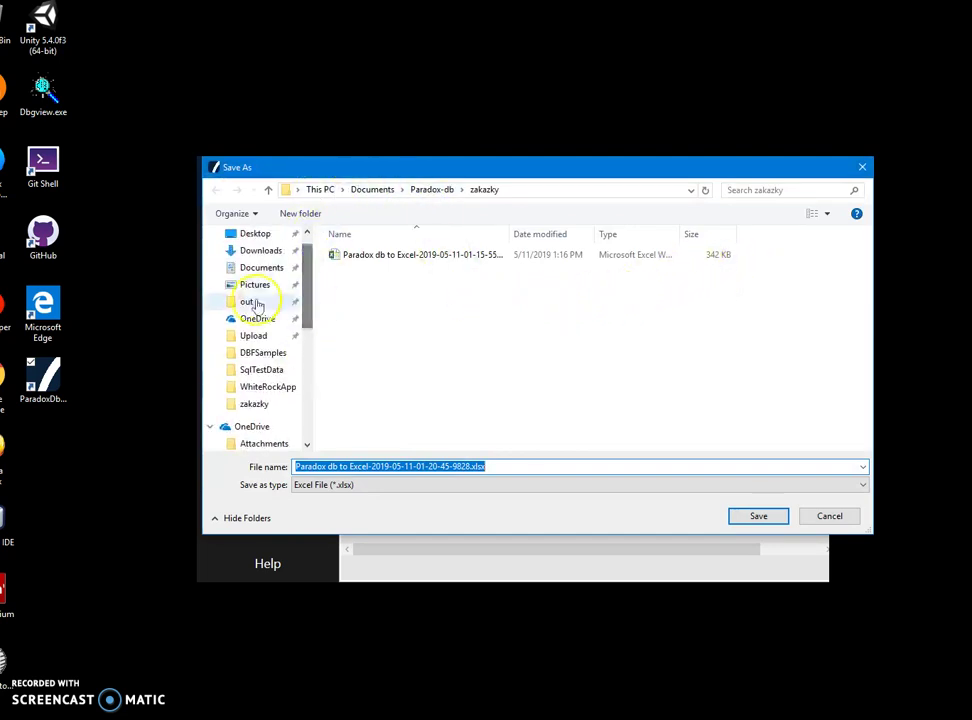
{"action": "left_click", "coordinate": [256, 303]}
{"action": "left_click", "coordinate": [499, 466]}
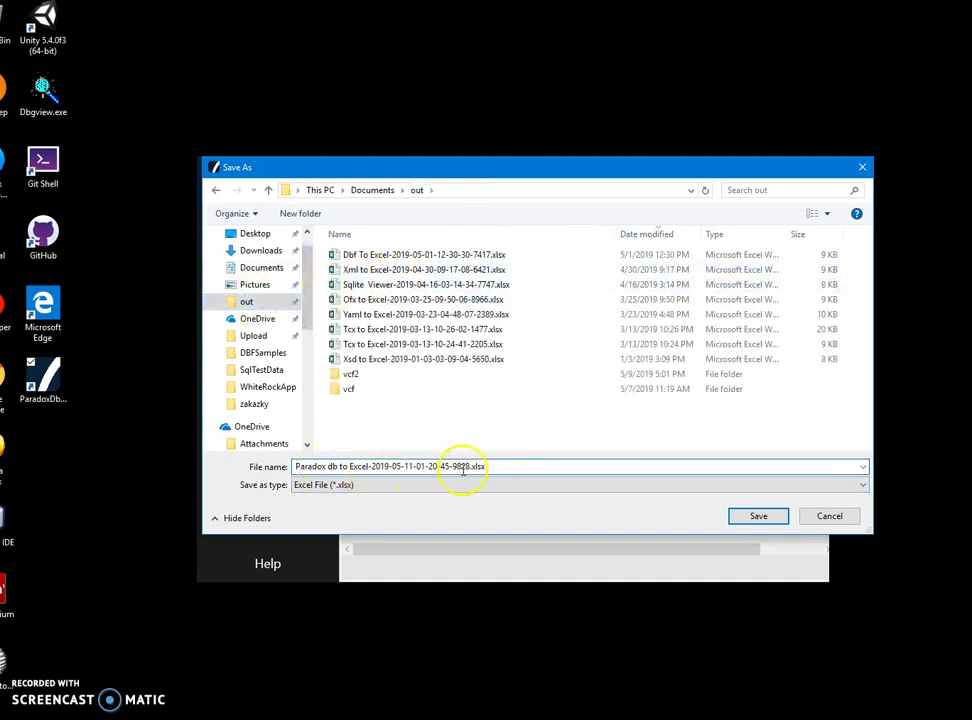
{"action": "left_click_drag", "start_coordinate": [473, 466], "coordinate": [251, 464]}
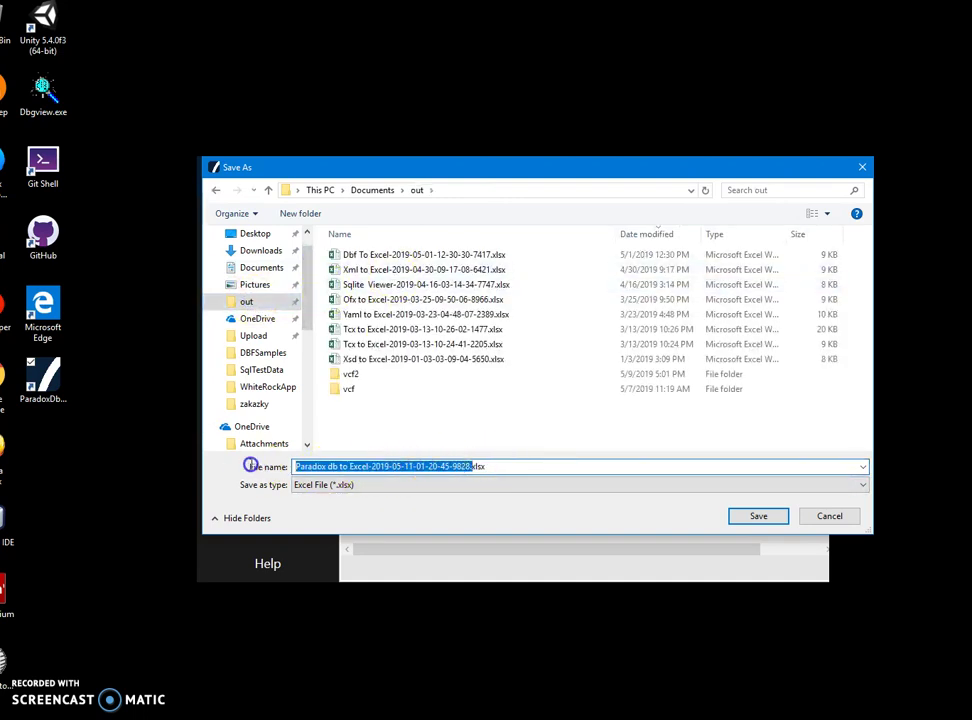
{"action": "left_click", "coordinate": [493, 463]}
{"action": "left_click_drag", "start_coordinate": [468, 466], "coordinate": [281, 466]}
{"action": "left_click", "coordinate": [493, 464]}
{"action": "left_click", "coordinate": [755, 516]}
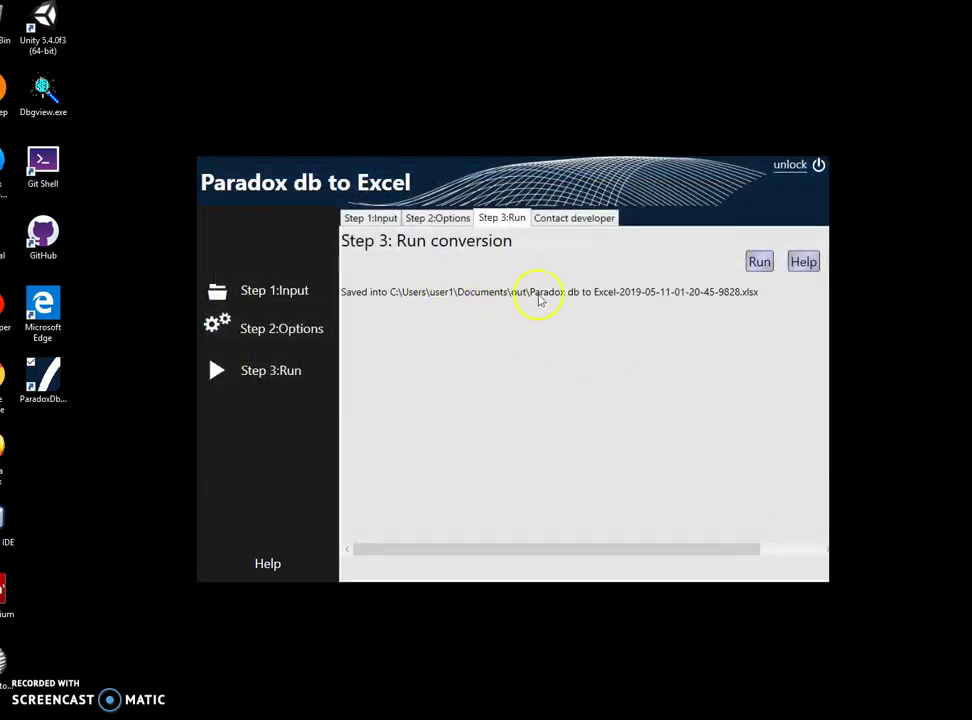
{"action": "key", "text": "super+e"}
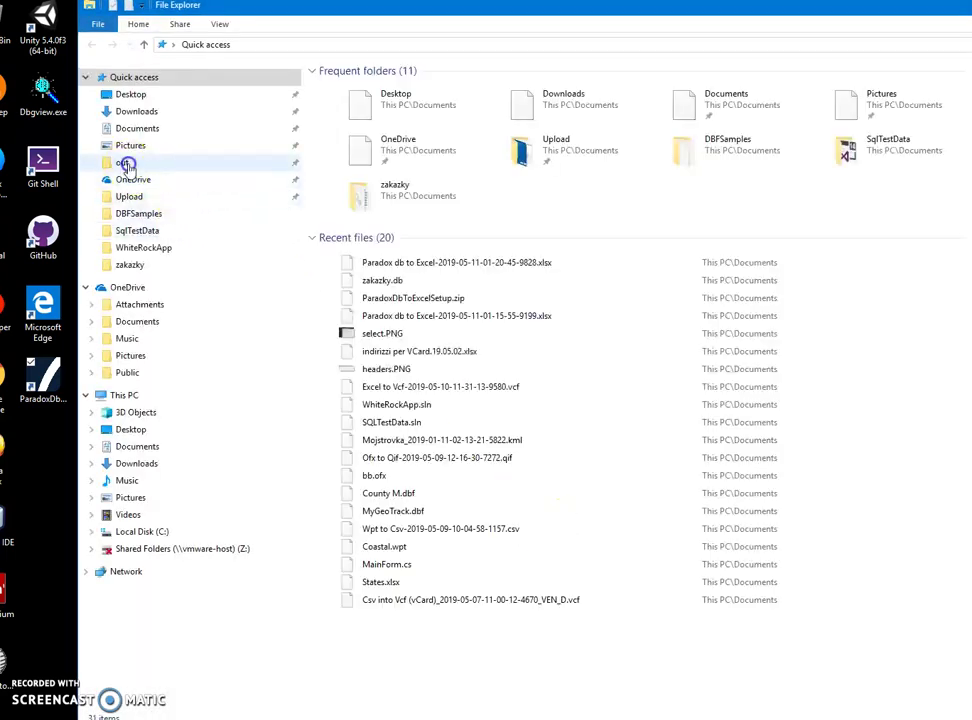
{"action": "left_click", "coordinate": [124, 163]}
{"action": "left_click", "coordinate": [383, 88]}
{"action": "double_click", "coordinate": [383, 88]}
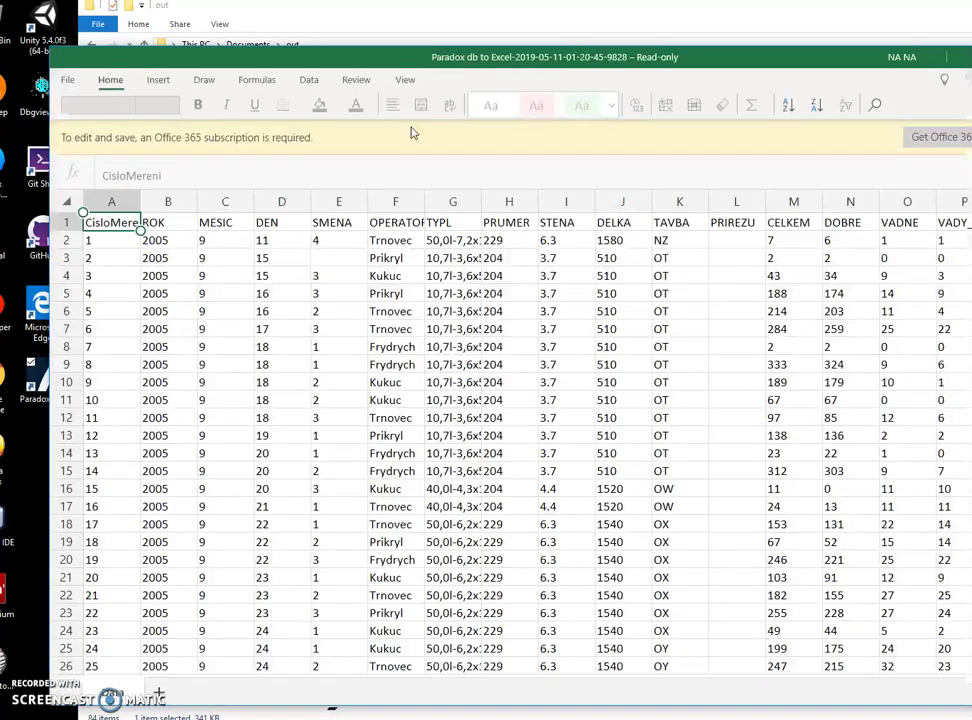
Browse the top of the converted sheet, checking cells around C24, I23, the header row and E4–F4.
{"action": "left_click_drag", "start_coordinate": [401, 62], "coordinate": [376, 62]}
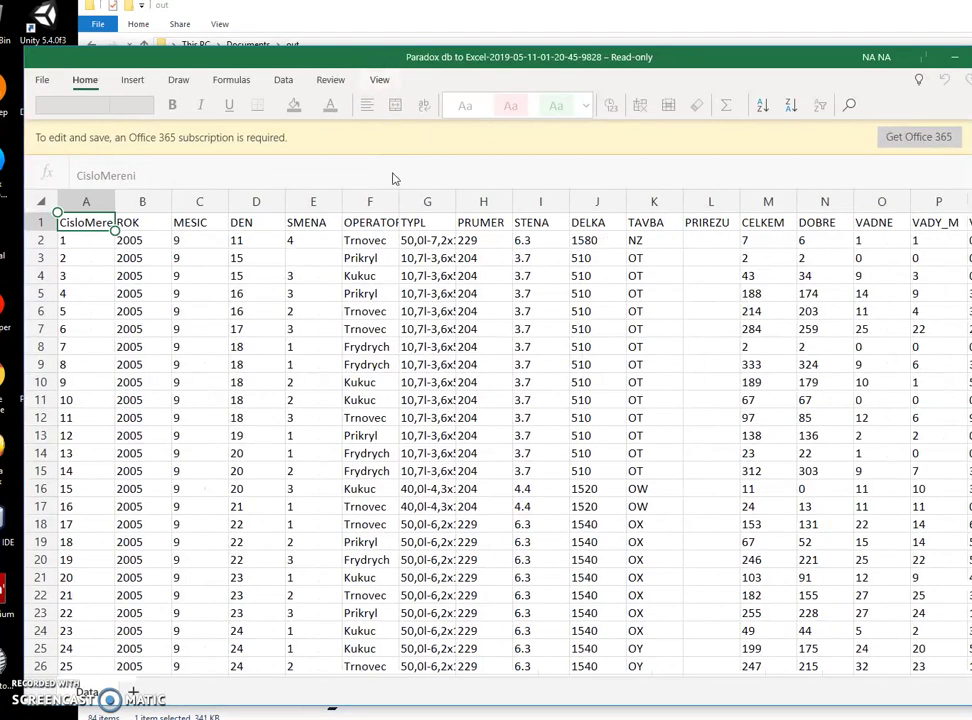
{"action": "left_click", "coordinate": [224, 629]}
{"action": "key", "text": "Right"}
{"action": "key", "text": "Right"}
{"action": "key", "text": "Right"}
{"action": "key", "text": "Right"}
{"action": "key", "text": "Right"}
{"action": "key", "text": "Right"}
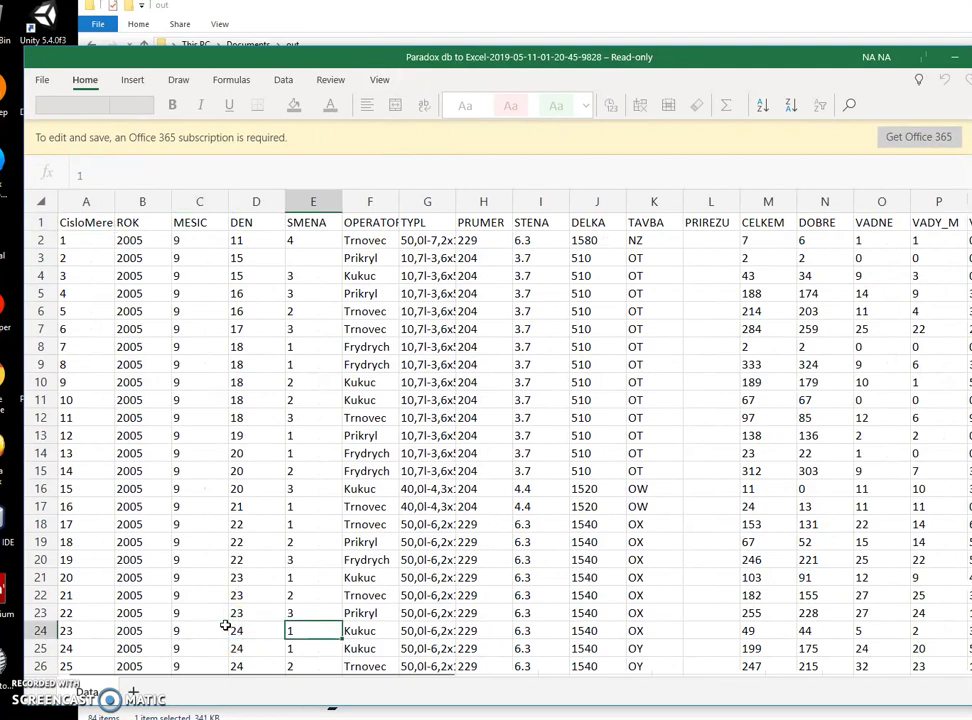
{"action": "key", "text": "Up"}
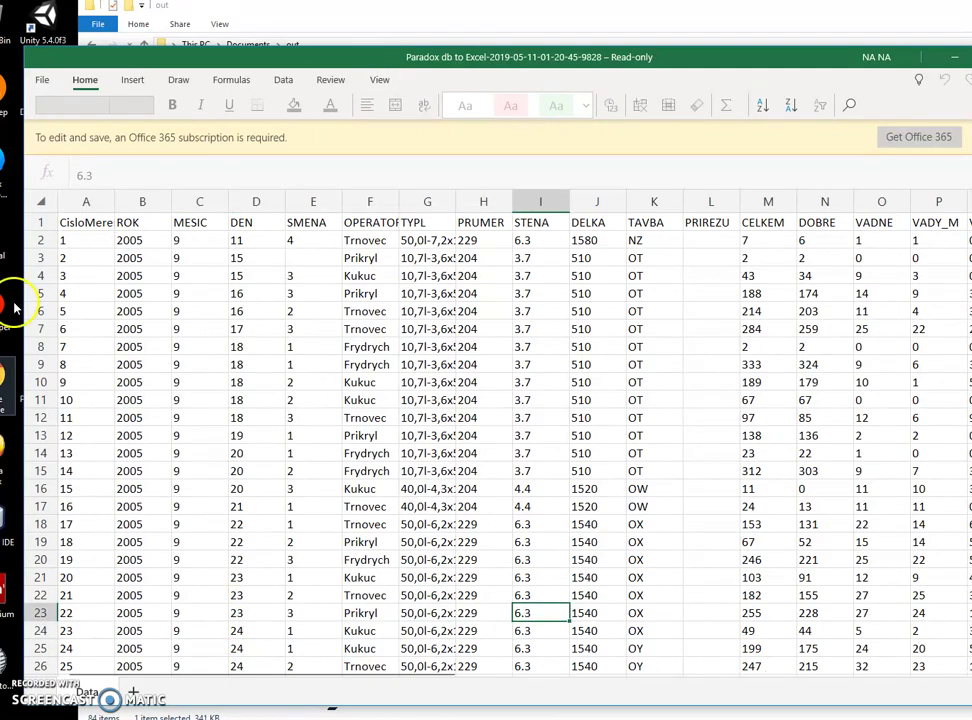
{"action": "left_click", "coordinate": [46, 224]}
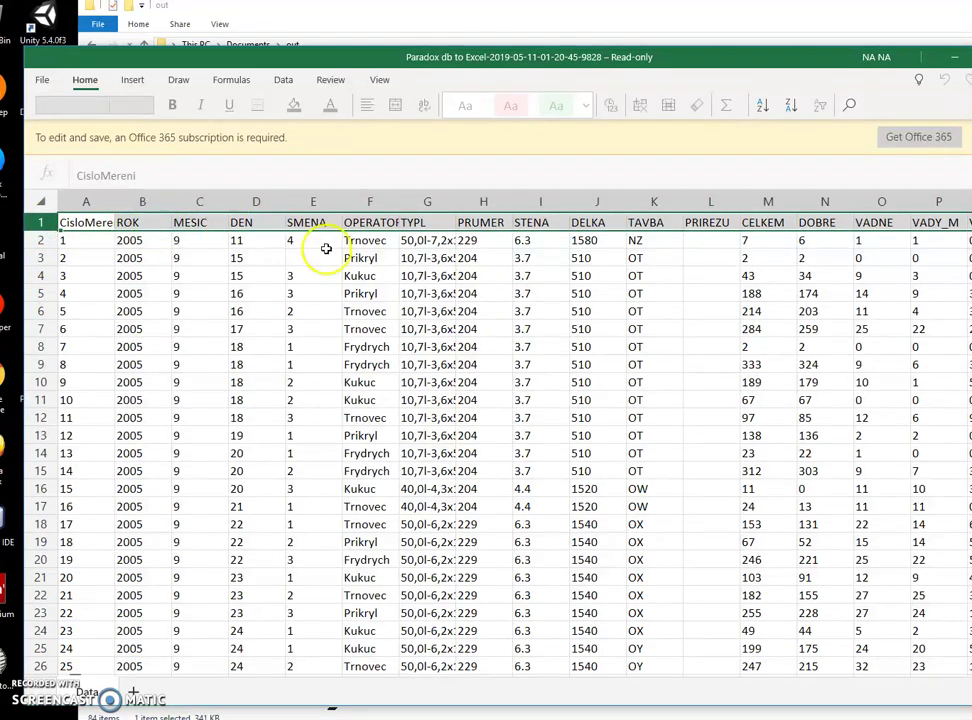
{"action": "left_click", "coordinate": [369, 257]}
{"action": "left_click", "coordinate": [301, 270]}
{"action": "left_click", "coordinate": [389, 275]}
Move from the CisloMereni header down column A to row 98, then close Excel.
{"action": "key", "text": "Left"}
{"action": "key", "text": "Left"}
{"action": "key", "text": "Left"}
{"action": "key", "text": "Left"}
{"action": "key", "text": "Left"}
{"action": "key", "text": "Up"}
{"action": "key", "text": "Up"}
{"action": "key", "text": "Up"}
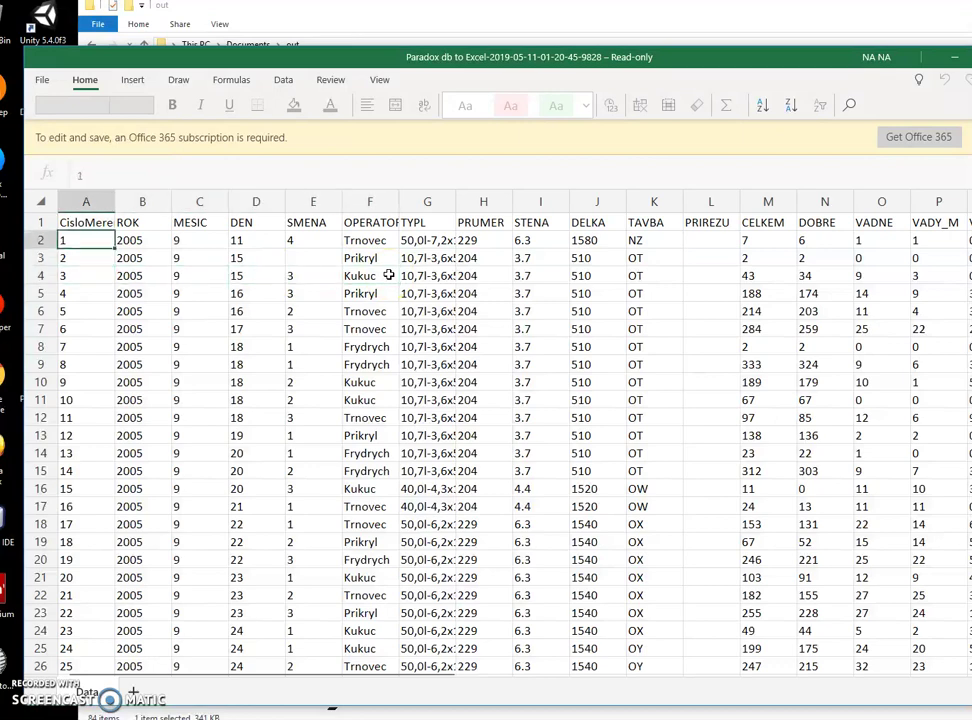
{"action": "key", "text": "Down"}
{"action": "key", "text": "Down"}
{"action": "key", "text": "Down"}
{"action": "key", "text": "Down"}
{"action": "key", "text": "Down"}
{"action": "key", "text": "Down"}
{"action": "key", "text": "Down"}
{"action": "key", "text": "Down"}
{"action": "key", "text": "Down"}
{"action": "key", "text": "Down"}
{"action": "key", "text": "Down"}
{"action": "key", "text": "Down"}
{"action": "key", "text": "Down"}
{"action": "key", "text": "Down"}
{"action": "key", "text": "Down"}
{"action": "key", "text": "Down"}
{"action": "key", "text": "Down"}
{"action": "key", "text": "Down"}
{"action": "key", "text": "Down"}
{"action": "key", "text": "Down"}
{"action": "key", "text": "Down"}
{"action": "key", "text": "Down"}
{"action": "key", "text": "Down"}
{"action": "key", "text": "Down"}
{"action": "key", "text": "Down"}
{"action": "key", "text": "Down"}
{"action": "key", "text": "Down"}
{"action": "key", "text": "Down"}
{"action": "key", "text": "Down"}
{"action": "key", "text": "Down"}
{"action": "key", "text": "Down"}
{"action": "key", "text": "Down"}
{"action": "key", "text": "Down"}
{"action": "key", "text": "Down"}
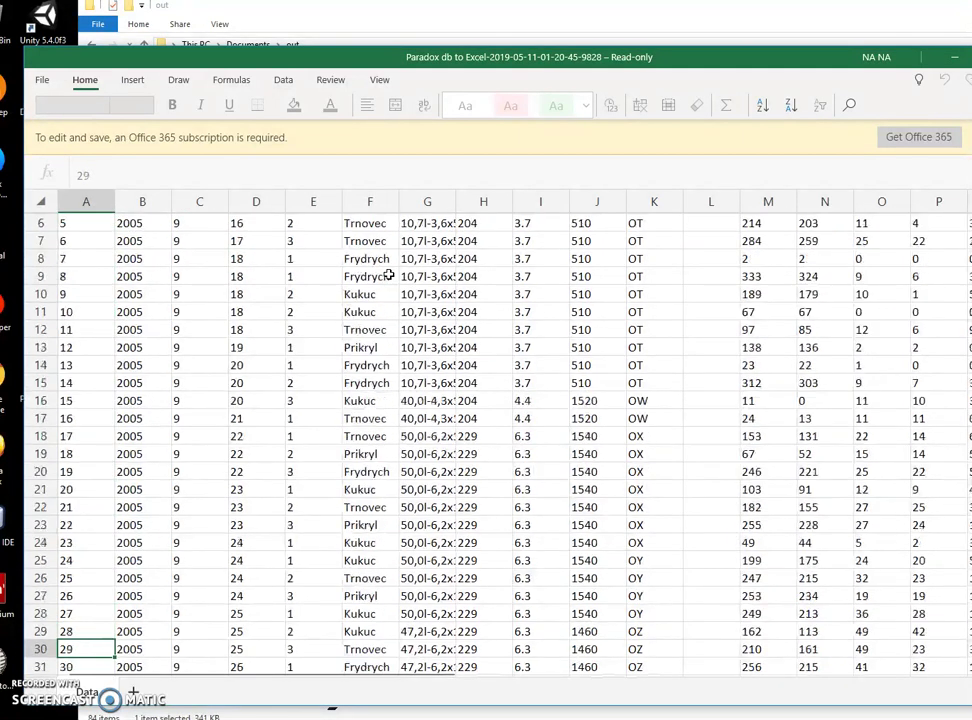
{"action": "key", "text": "Down"}
{"action": "key", "text": "Down"}
{"action": "key", "text": "Down"}
{"action": "key", "text": "Down"}
{"action": "key", "text": "Down"}
{"action": "key", "text": "Down"}
{"action": "key", "text": "Down"}
{"action": "key", "text": "Down"}
{"action": "key", "text": "Down"}
{"action": "key", "text": "Down"}
{"action": "key", "text": "Down"}
{"action": "key", "text": "Down"}
{"action": "key", "text": "Down"}
{"action": "key", "text": "Down"}
{"action": "key", "text": "Down"}
{"action": "key", "text": "Down"}
{"action": "key", "text": "Down"}
{"action": "key", "text": "Down"}
{"action": "key", "text": "Down"}
{"action": "key", "text": "Down"}
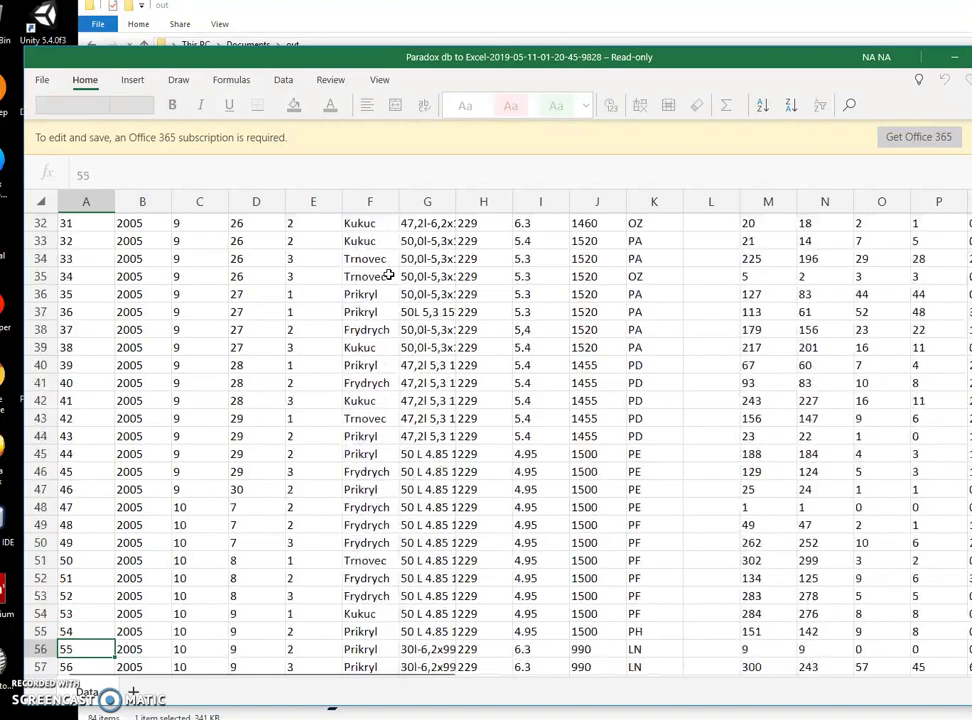
{"action": "key", "text": "Right"}
{"action": "key", "text": "Right"}
{"action": "key", "text": "Right"}
{"action": "key", "text": "Right"}
{"action": "key", "text": "Right"}
{"action": "key", "text": "Right"}
{"action": "key", "text": "Right"}
{"action": "key", "text": "Right"}
{"action": "key", "text": "Right"}
{"action": "key", "text": "Right"}
{"action": "key", "text": "Right"}
{"action": "key", "text": "Right"}
{"action": "key", "text": "Right"}
{"action": "key", "text": "Right"}
{"action": "key", "text": "Right"}
{"action": "key", "text": "Right"}
{"action": "key", "text": "Right"}
{"action": "key", "text": "Right"}
{"action": "key", "text": "Right"}
{"action": "key", "text": "Right"}
{"action": "key", "text": "Right"}
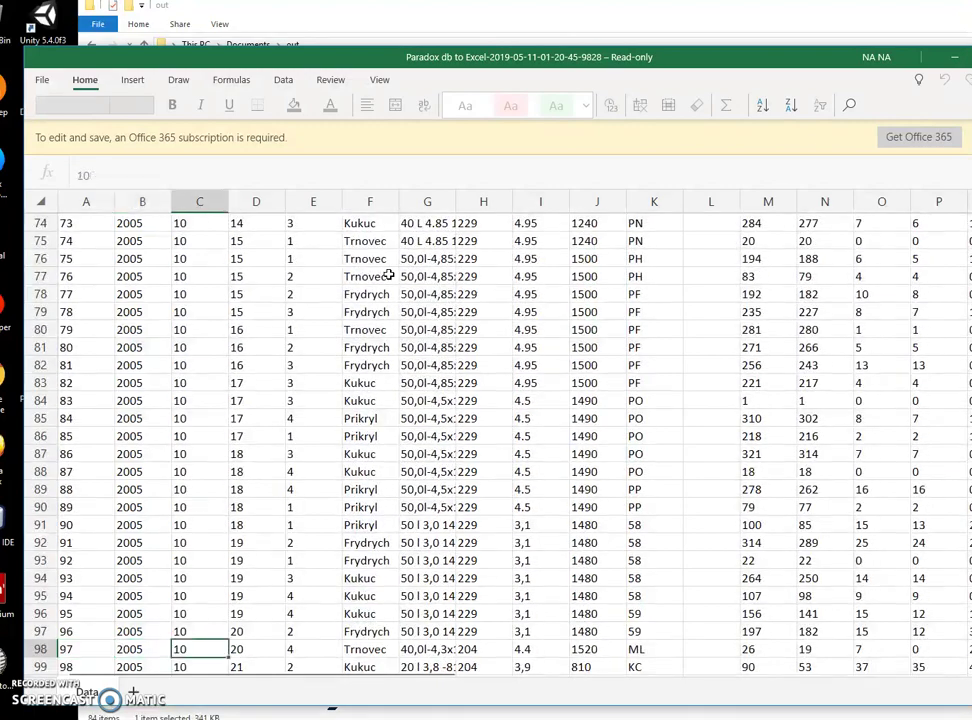
{"action": "key", "text": "Left"}
{"action": "key", "text": "Left"}
{"action": "key", "text": "Left"}
{"action": "key", "text": "Left"}
{"action": "key", "text": "Left"}
{"action": "key", "text": "Left"}
{"action": "key", "text": "Left"}
{"action": "key", "text": "Left"}
{"action": "key", "text": "Left"}
{"action": "key", "text": "Left"}
{"action": "key", "text": "Left"}
{"action": "key", "text": "Left"}
{"action": "key", "text": "Left"}
{"action": "key", "text": "Left"}
{"action": "key", "text": "Left"}
{"action": "key", "text": "Left"}
{"action": "key", "text": "Left"}
{"action": "key", "text": "Left"}
{"action": "key", "text": "Left"}
{"action": "key", "text": "Left"}
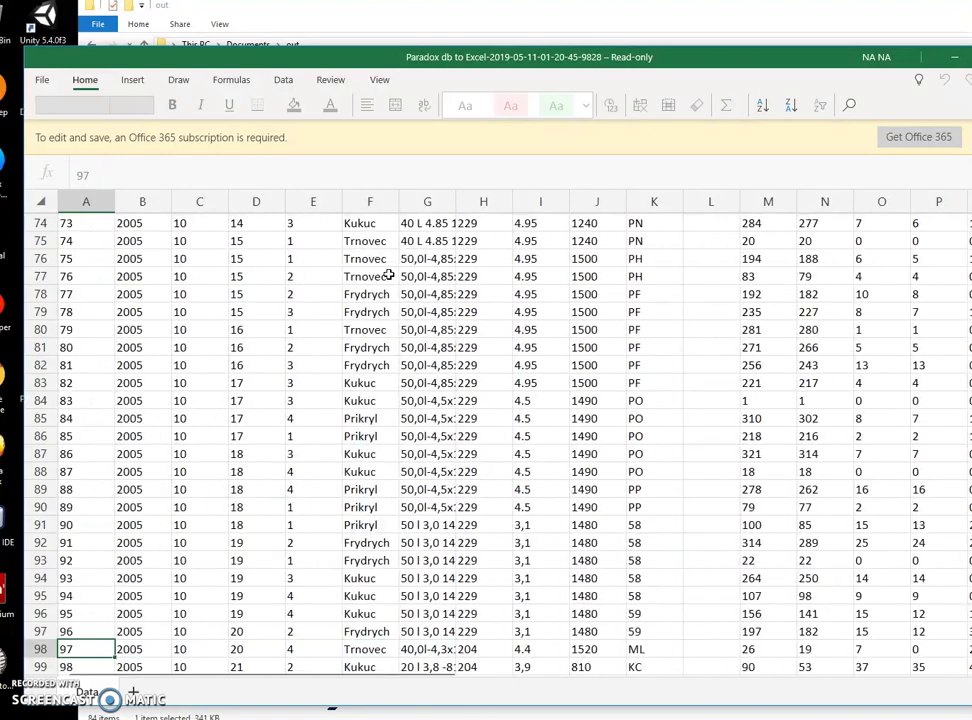
{"action": "key", "text": "alt+F4"}
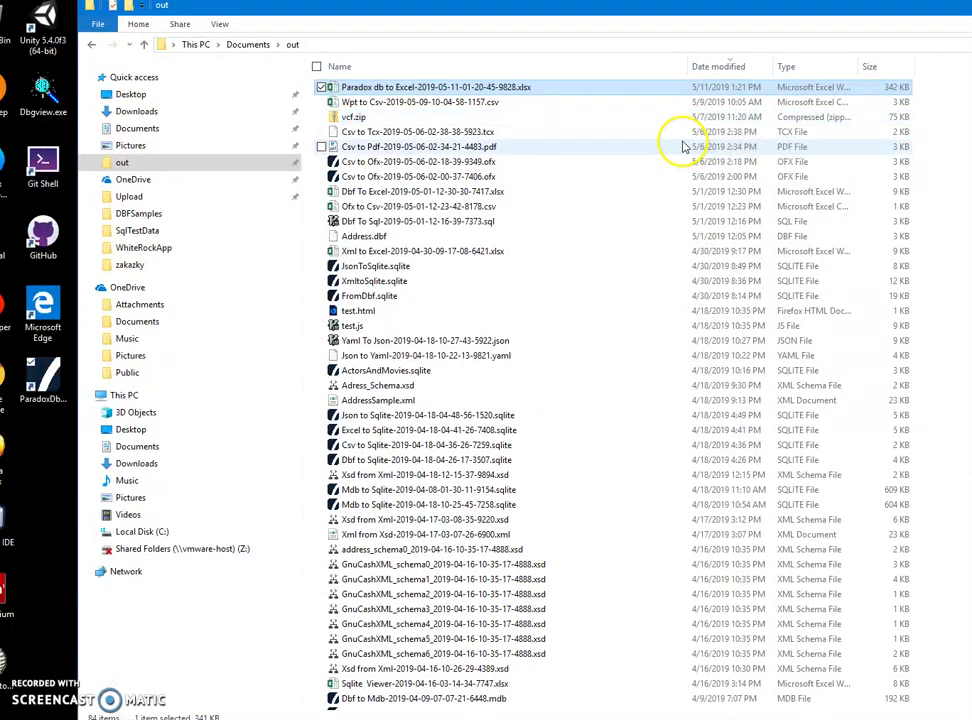
Exit the converter and open zakazky.db from the zakazky folder with ParadoxDbViewer.
{"action": "key", "text": "alt+Tab"}
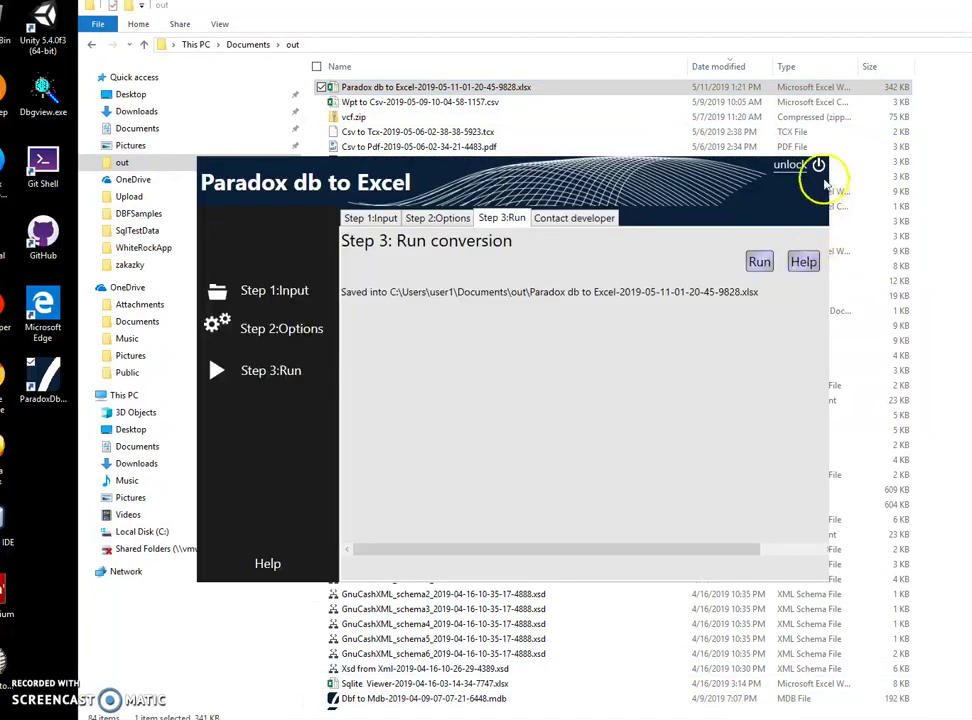
{"action": "left_click", "coordinate": [819, 166]}
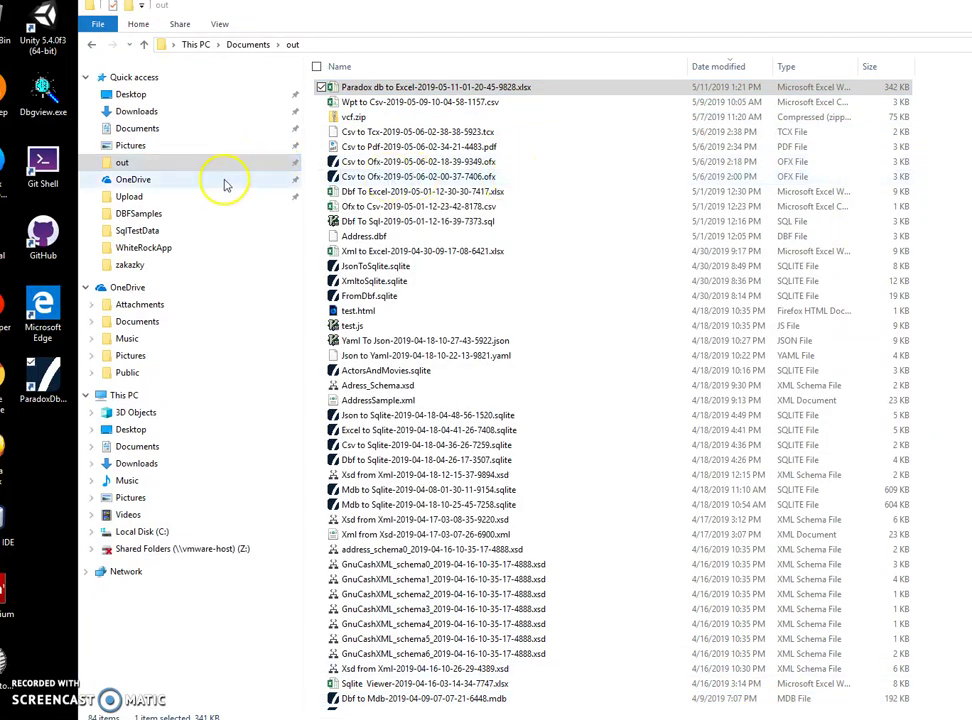
{"action": "left_click", "coordinate": [166, 264]}
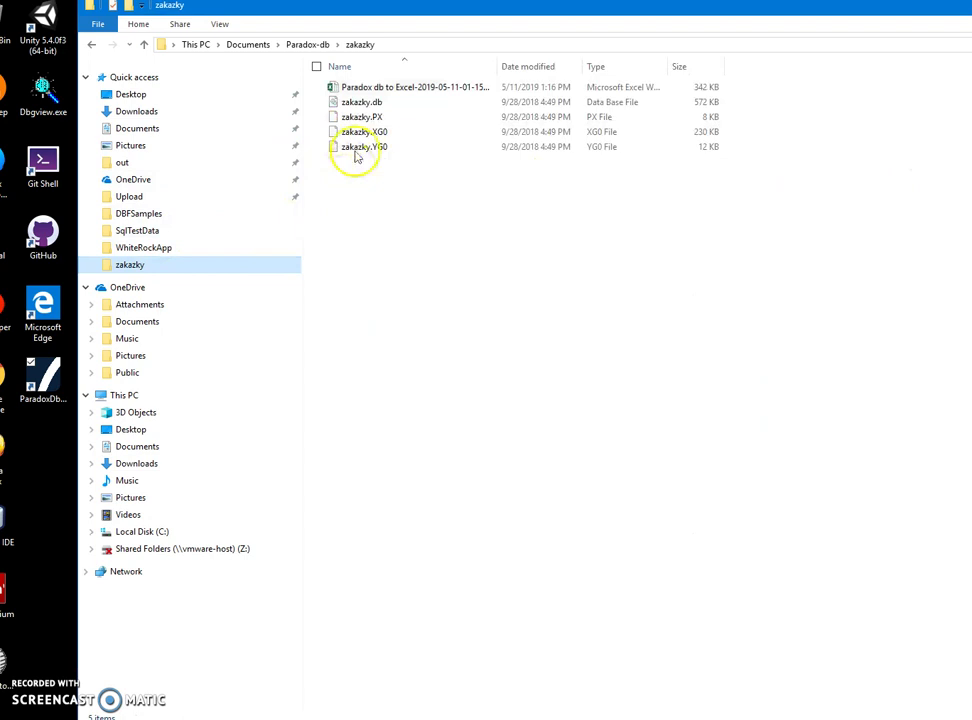
{"action": "left_click", "coordinate": [347, 102]}
{"action": "right_click", "coordinate": [362, 105]}
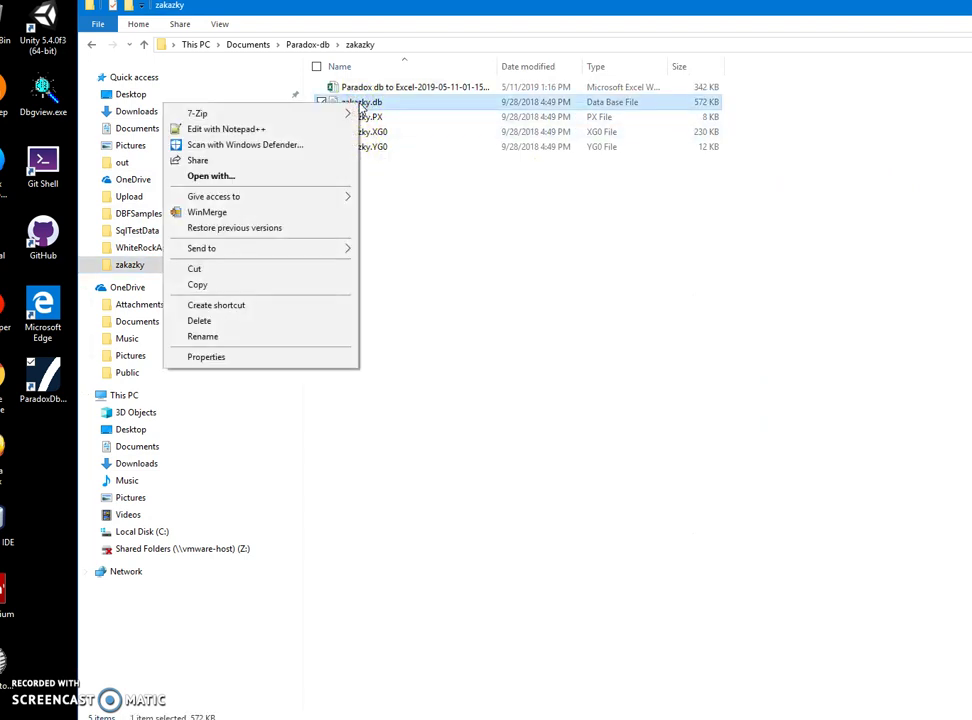
{"action": "left_click", "coordinate": [284, 184]}
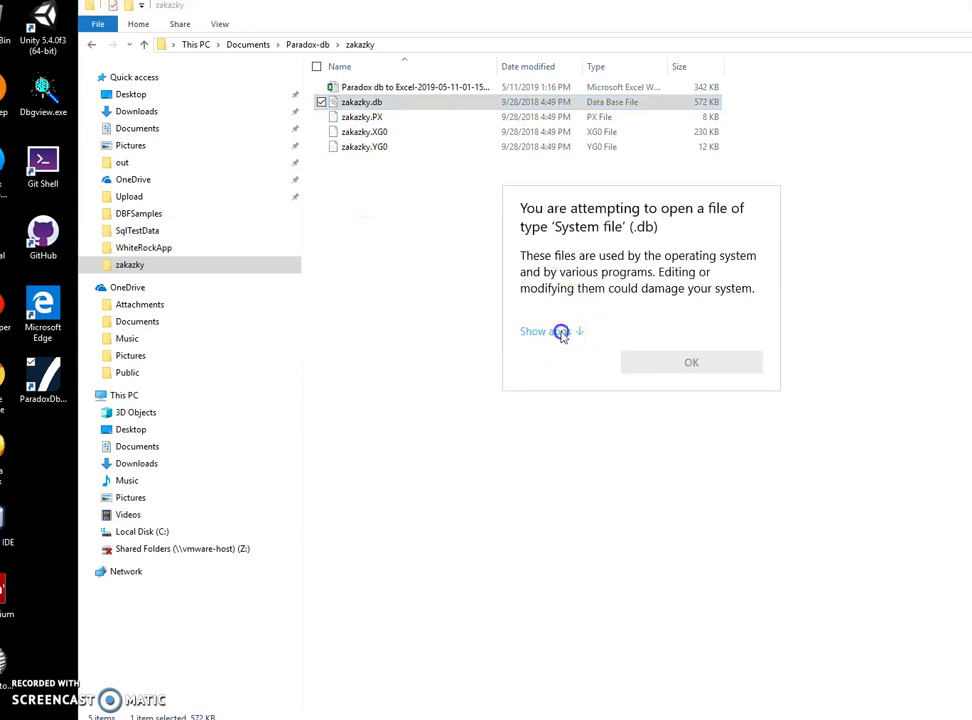
{"action": "left_click", "coordinate": [563, 332]}
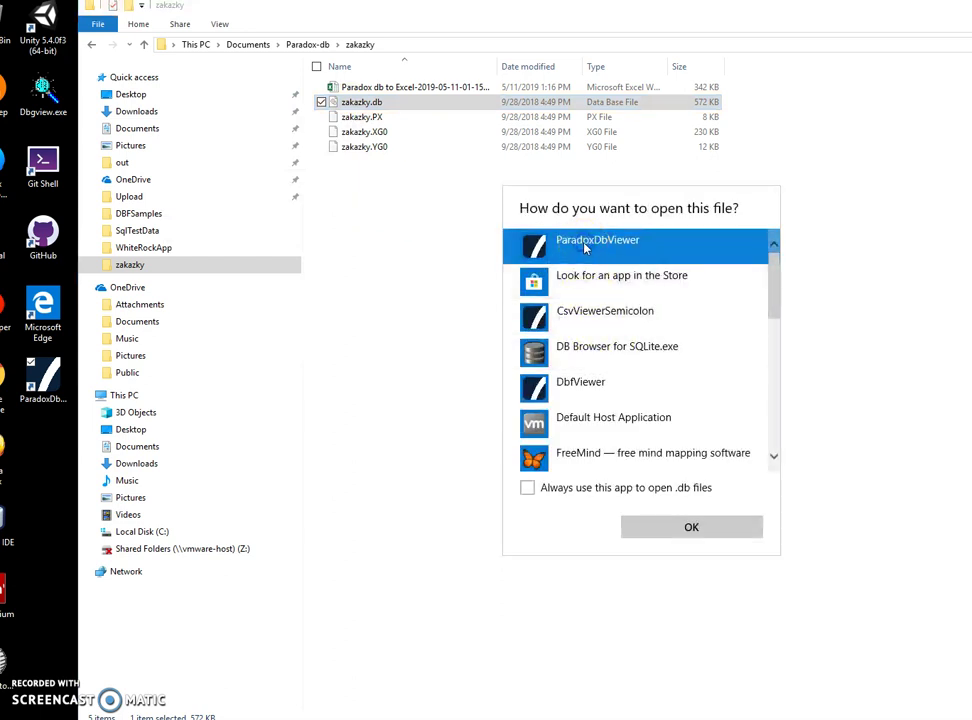
{"action": "left_click", "coordinate": [651, 527]}
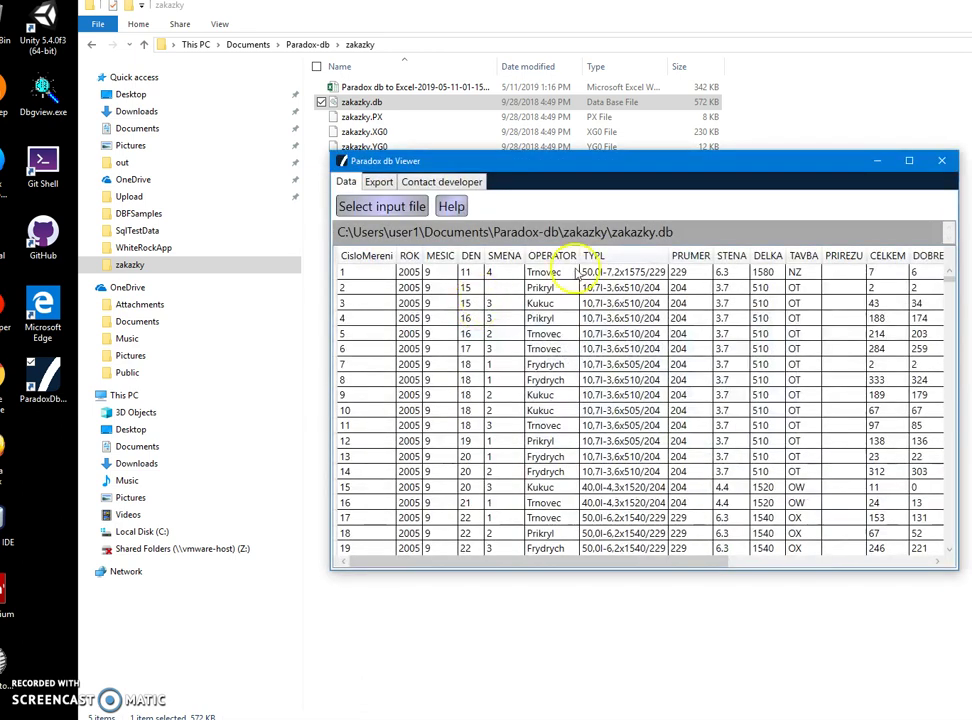
Enlarge the viewer, sort CisloMereni ascending then descending, scroll, then sort by ROK and SMENA.
{"action": "left_click_drag", "start_coordinate": [560, 165], "coordinate": [483, 161]}
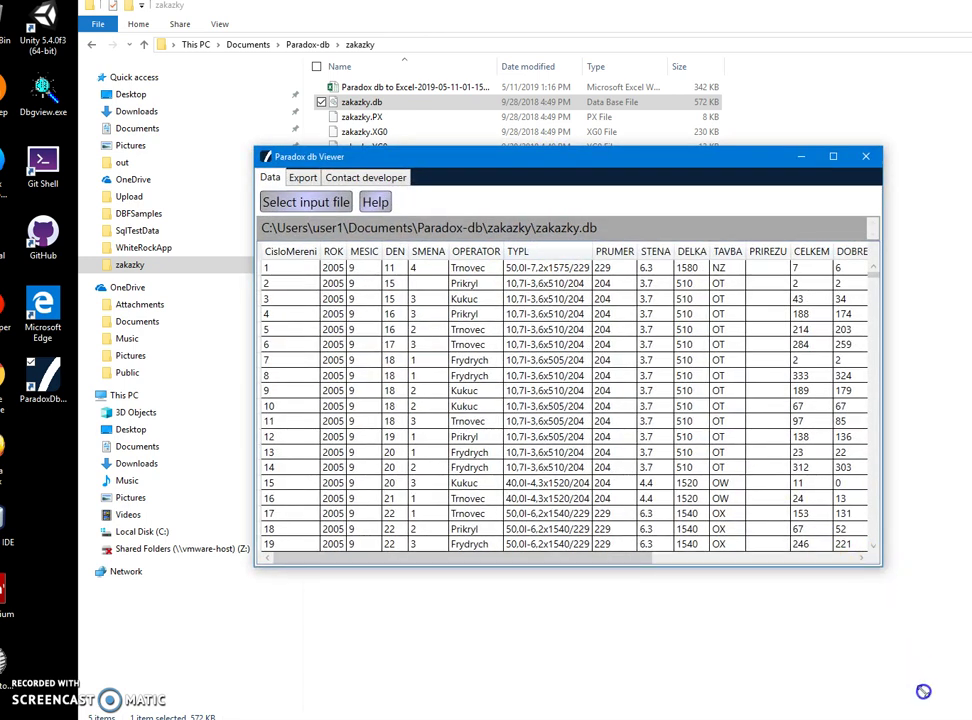
{"action": "left_click_drag", "start_coordinate": [878, 566], "coordinate": [927, 691]}
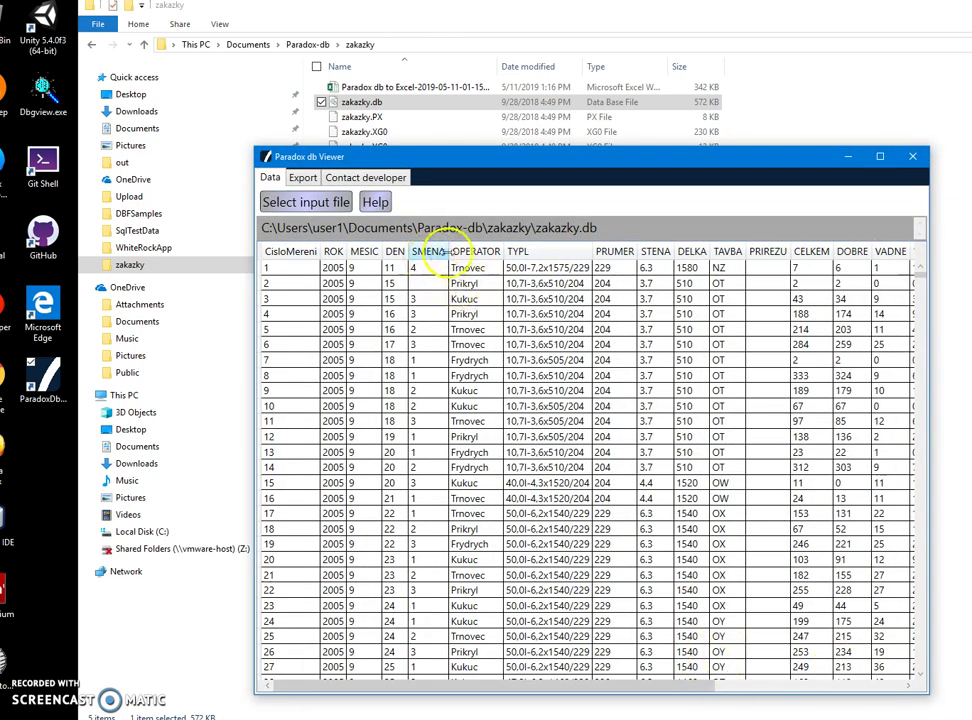
{"action": "left_click", "coordinate": [303, 254]}
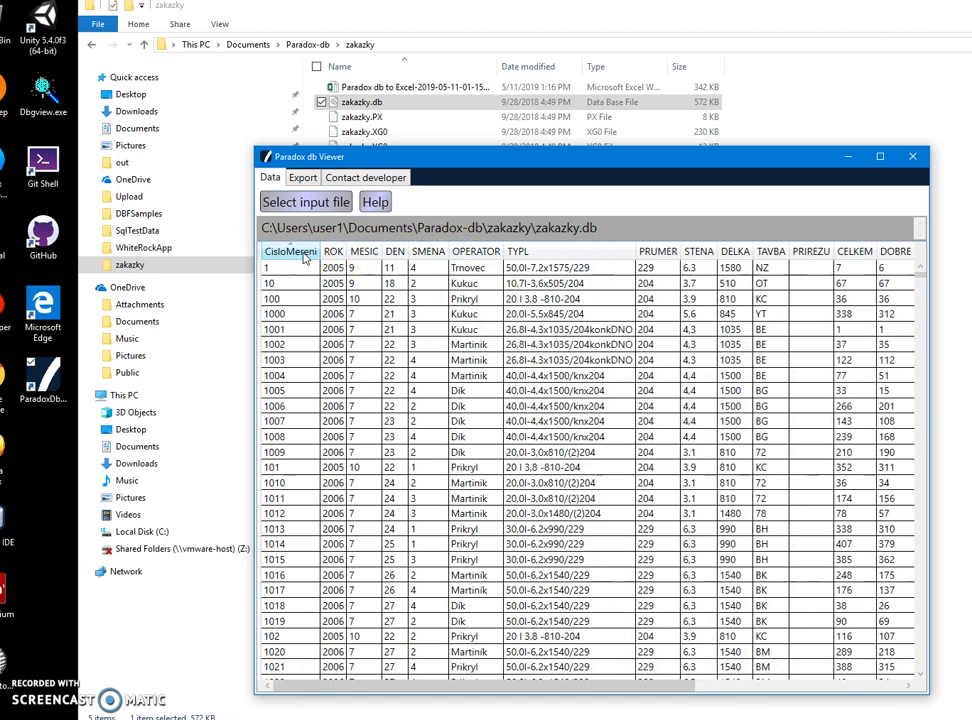
{"action": "left_click", "coordinate": [303, 254]}
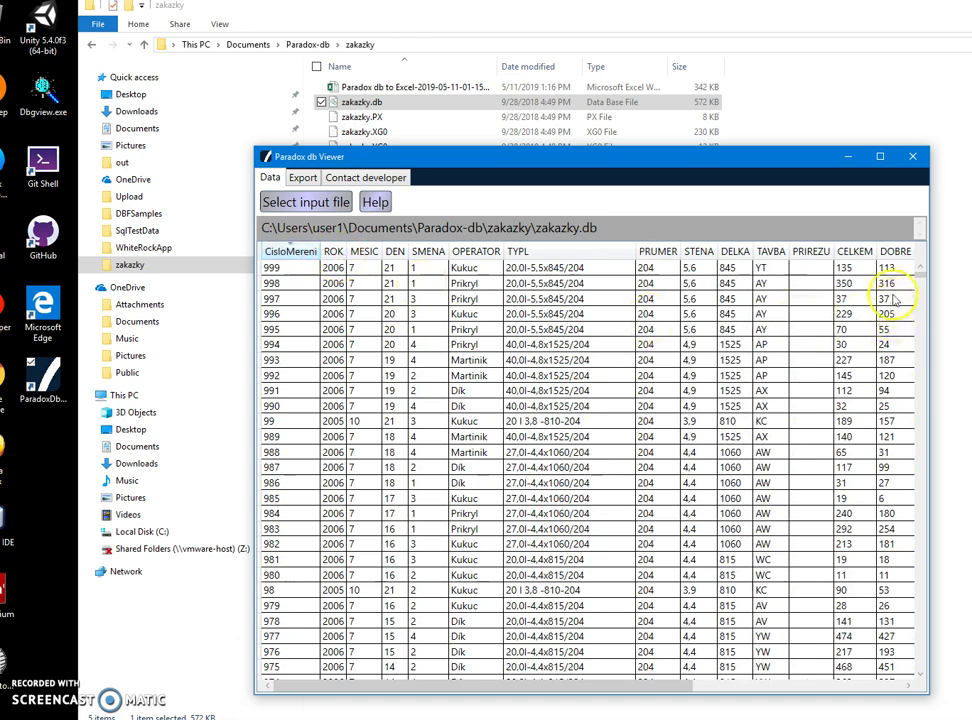
{"action": "left_click_drag", "start_coordinate": [921, 273], "coordinate": [921, 379]}
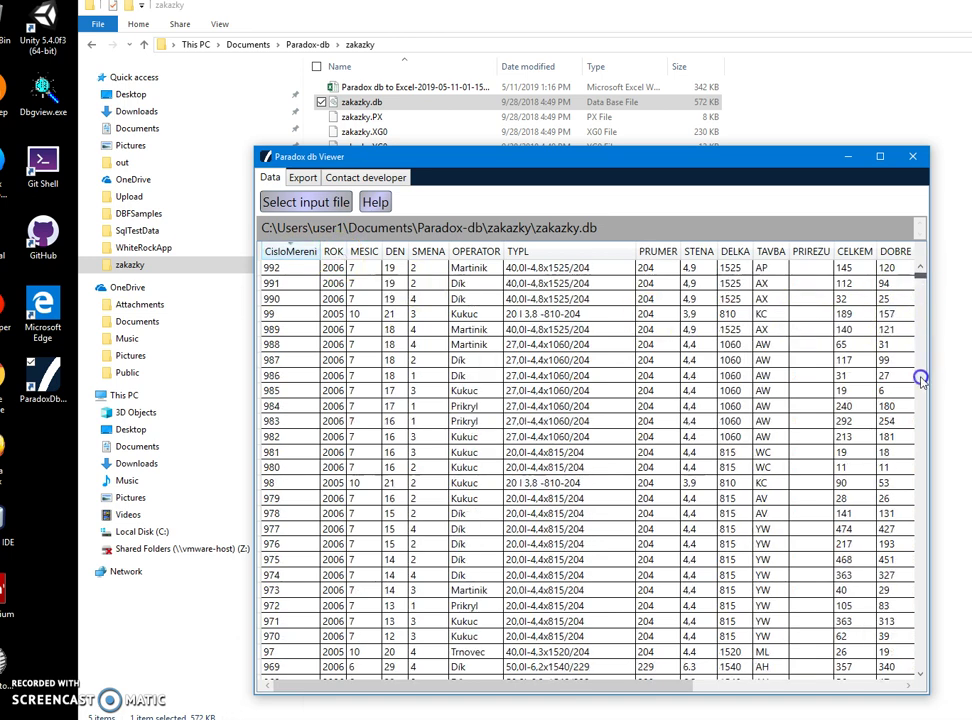
{"action": "left_click", "coordinate": [921, 398]}
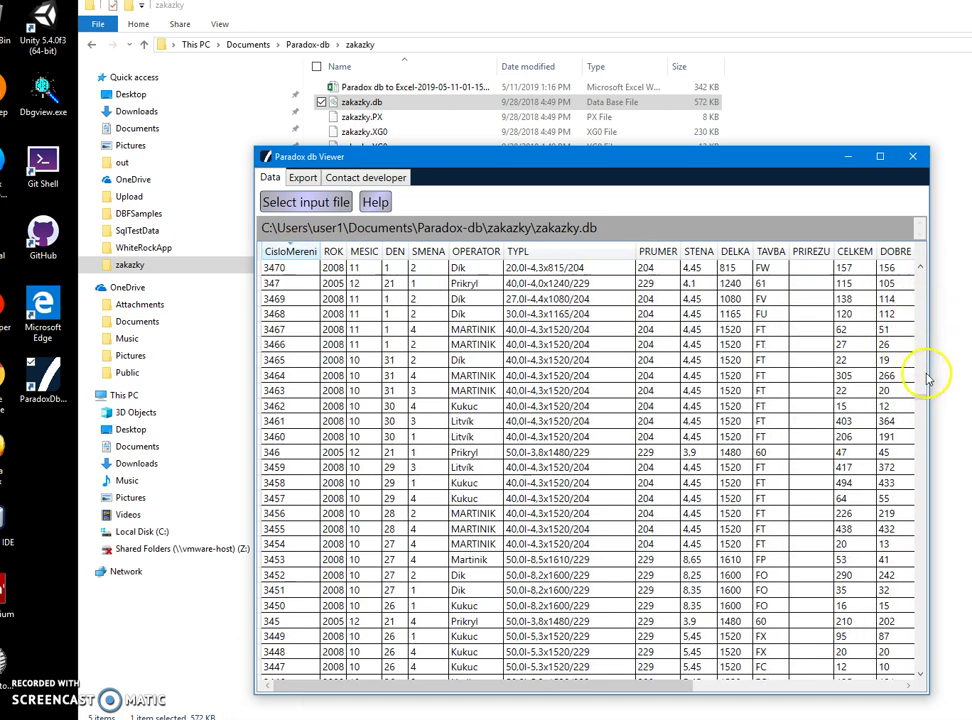
{"action": "left_click_drag", "start_coordinate": [922, 398], "coordinate": [926, 262]}
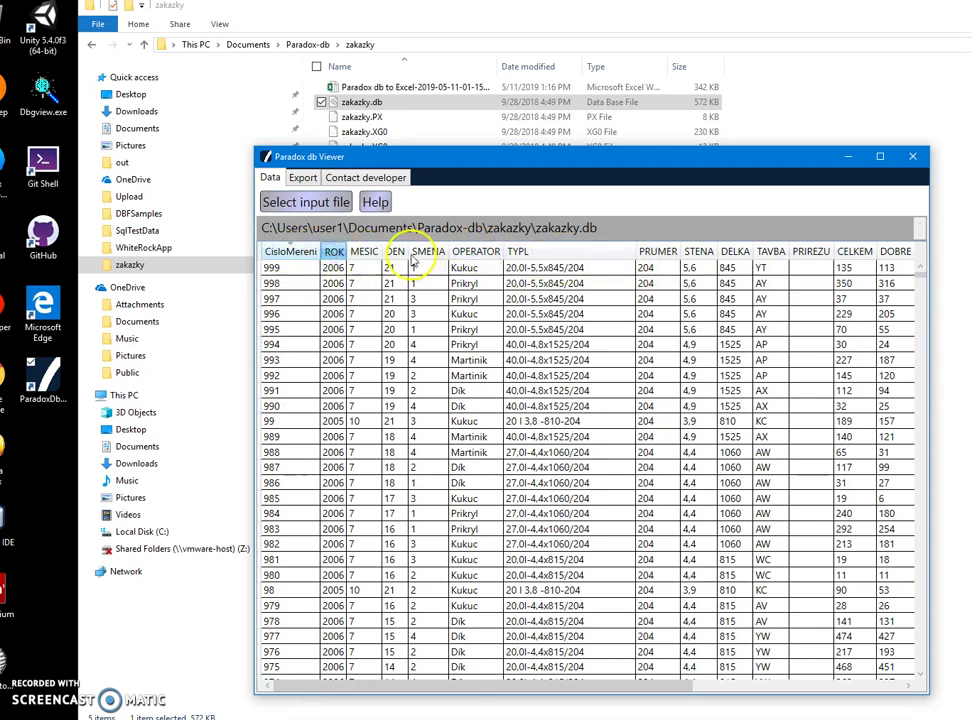
{"action": "left_click", "coordinate": [333, 251]}
{"action": "left_click", "coordinate": [432, 252]}
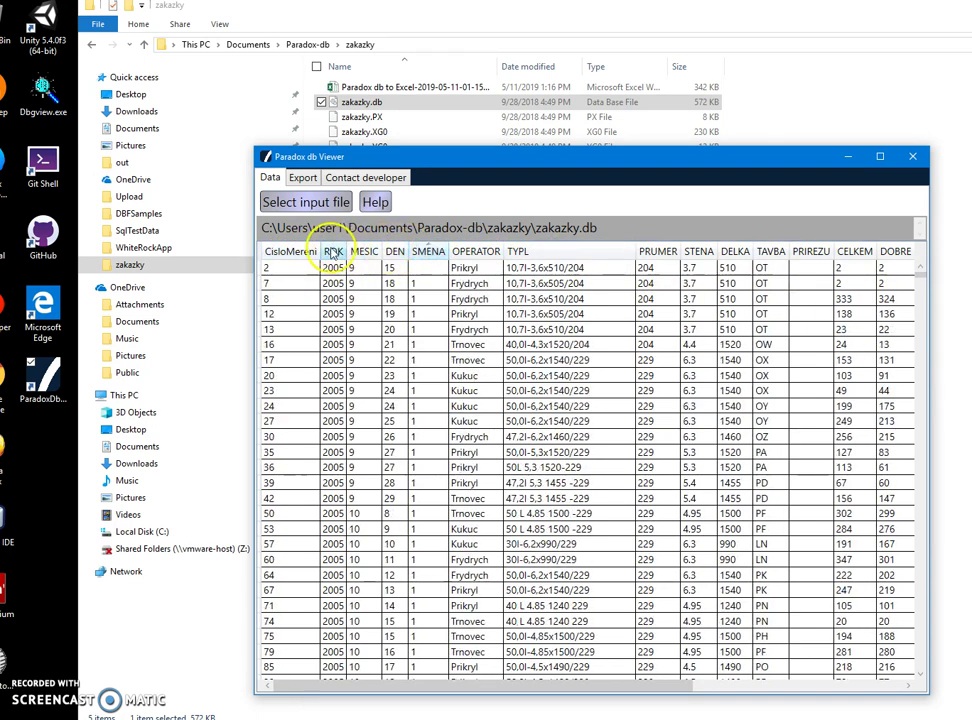
Reload zakazky.db, scroll to last record 3988, and reveal its DATETIME 5/19/2009 12:33:07 PM.
{"action": "left_click", "coordinate": [318, 204]}
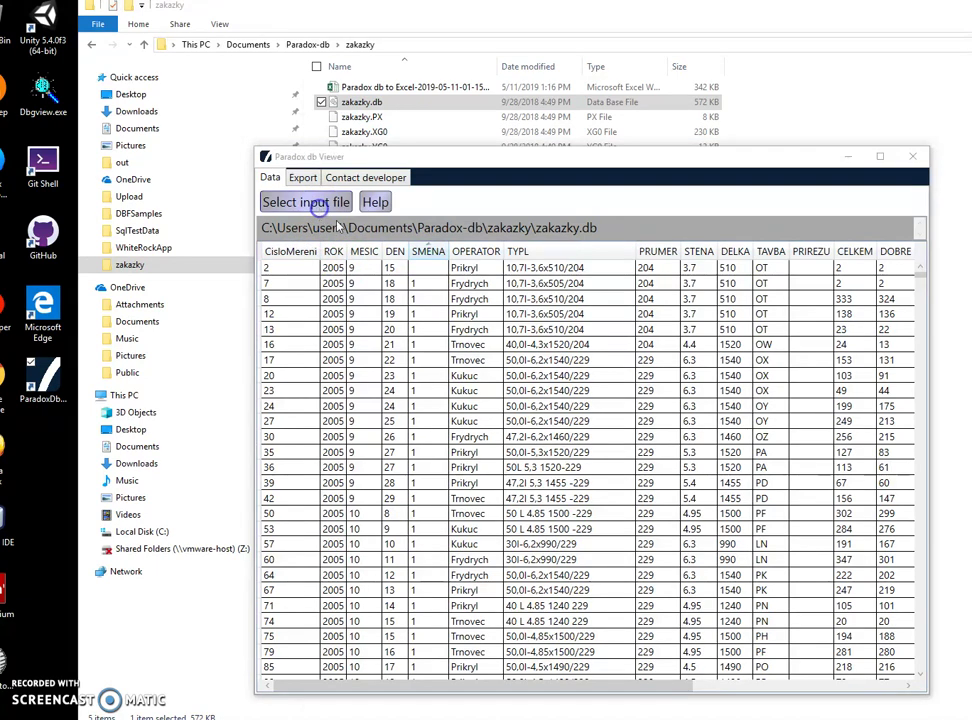
{"action": "double_click", "coordinate": [430, 266]}
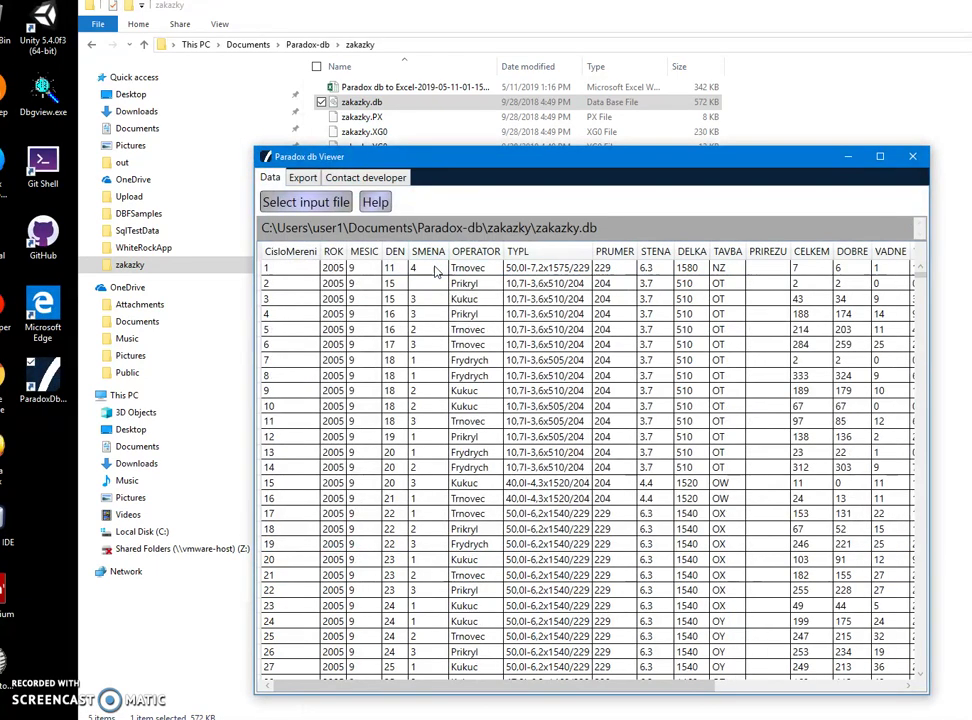
{"action": "scroll", "coordinate": [926, 400], "scroll_direction": "down", "scroll_amount": 20}
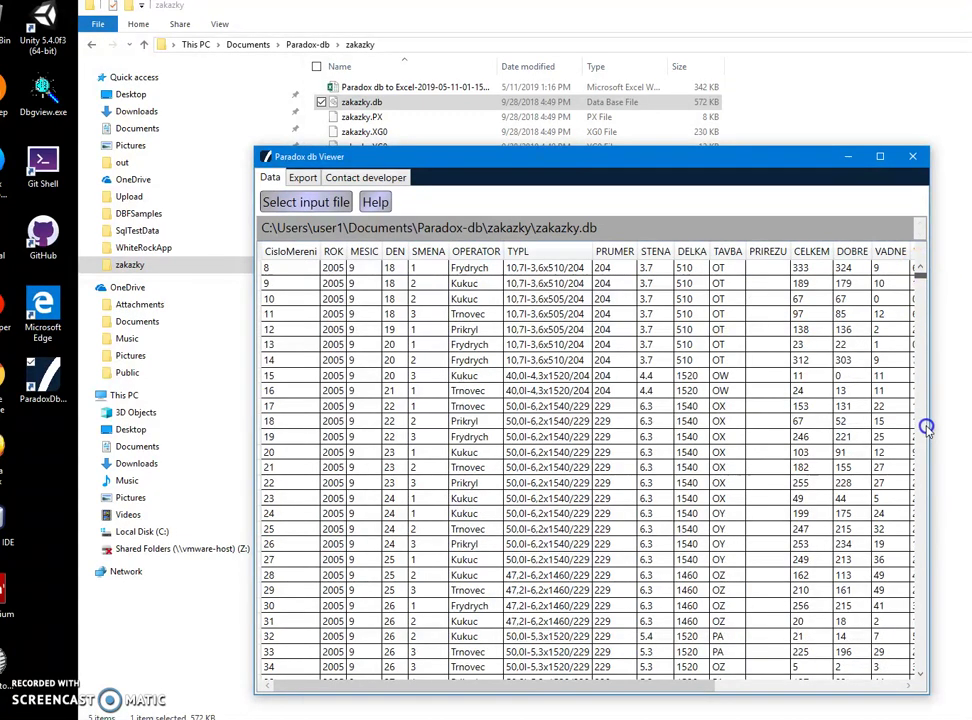
{"action": "left_click", "coordinate": [924, 429]}
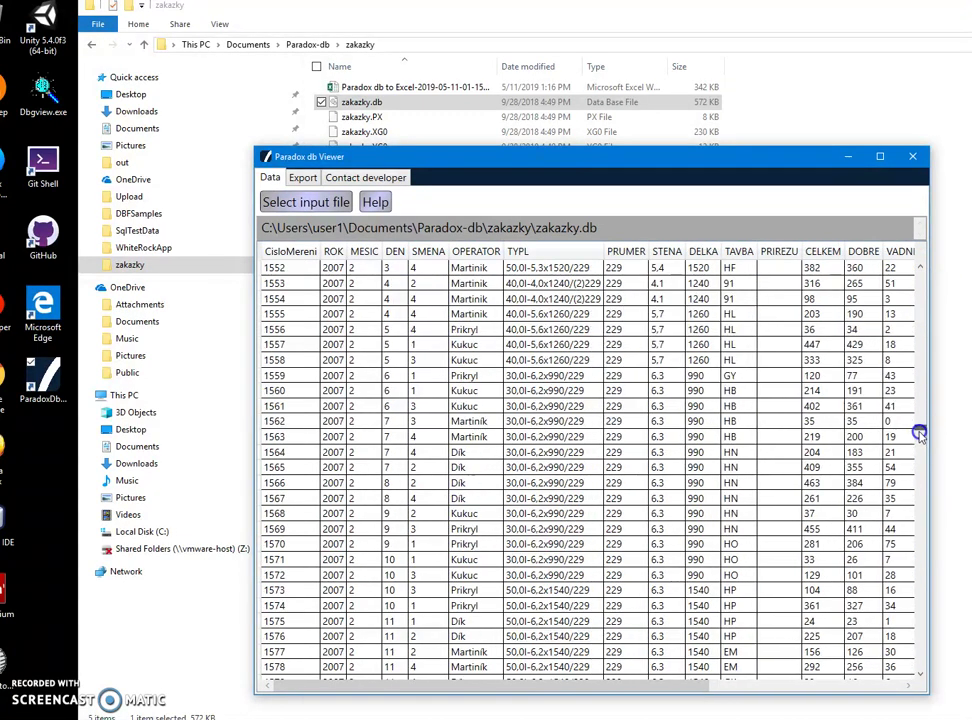
{"action": "scroll", "coordinate": [919, 615], "scroll_direction": "down", "scroll_amount": 2}
{"action": "left_click", "coordinate": [920, 667]}
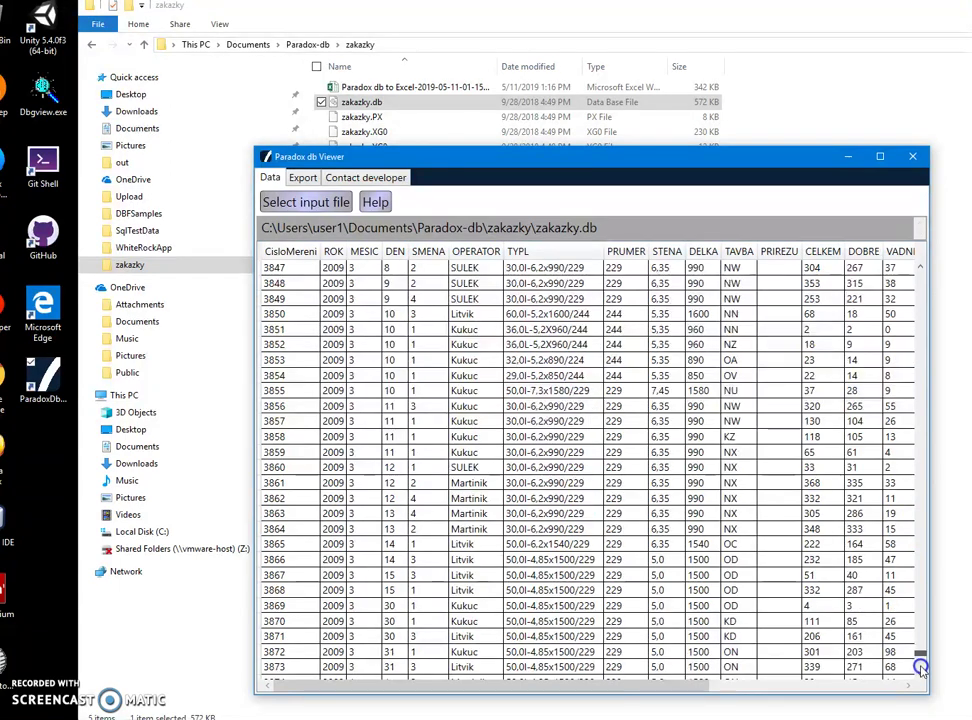
{"action": "left_click", "coordinate": [920, 672]}
{"action": "left_click", "coordinate": [269, 668]}
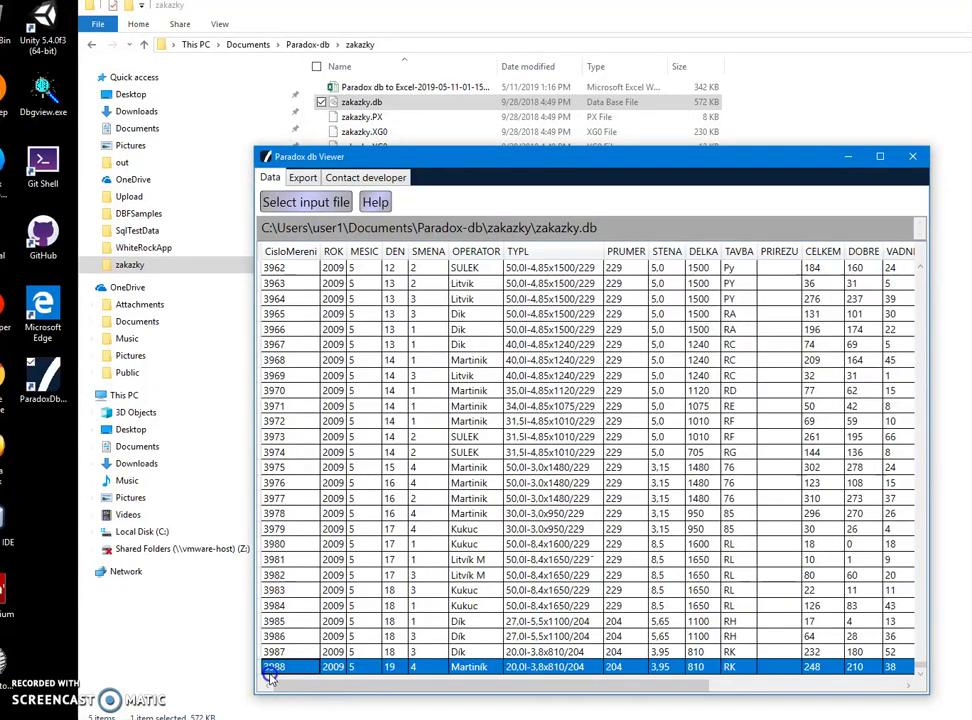
{"action": "left_click_drag", "start_coordinate": [425, 686], "coordinate": [668, 681]}
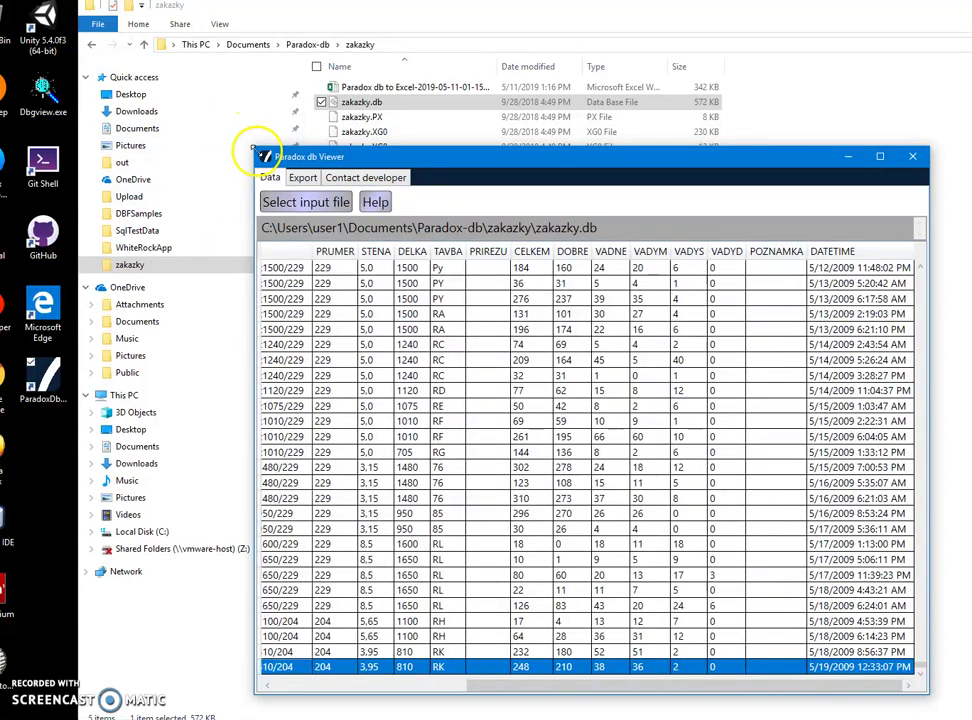
Enlarge the viewer, check the Export tab's Save as formats, return to Data, and close it.
{"action": "left_click_drag", "start_coordinate": [255, 147], "coordinate": [57, 23]}
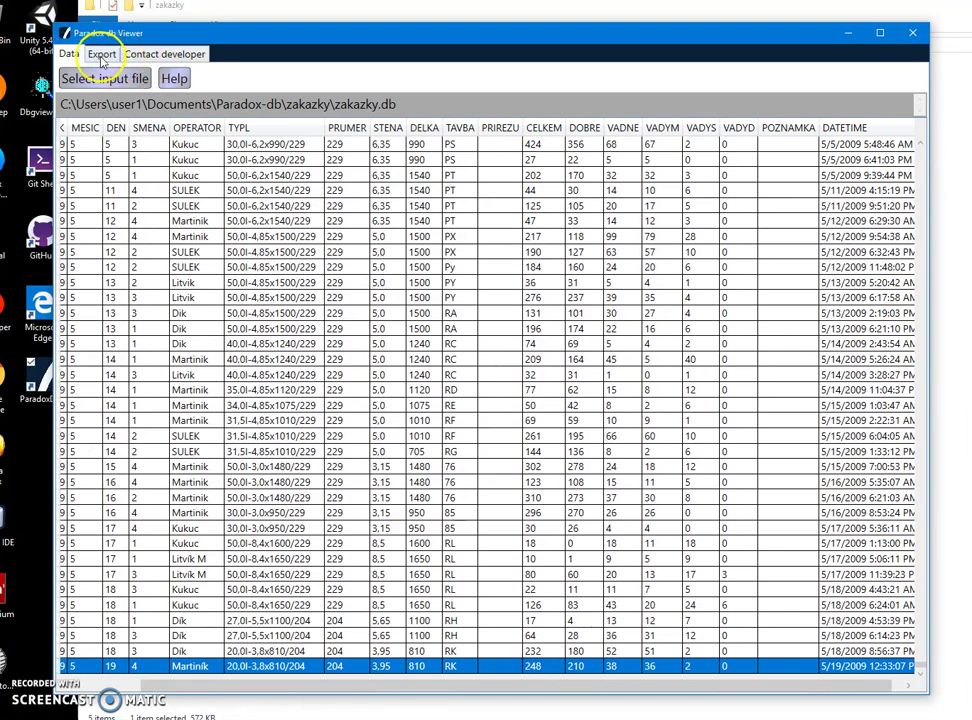
{"action": "left_click", "coordinate": [100, 56]}
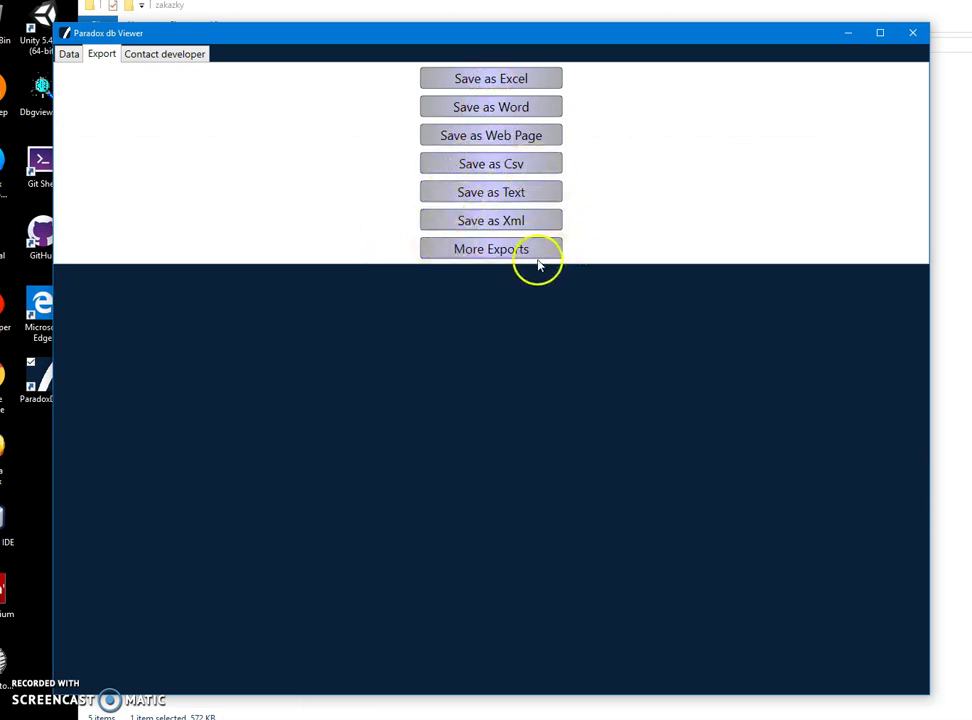
{"action": "left_click", "coordinate": [72, 56]}
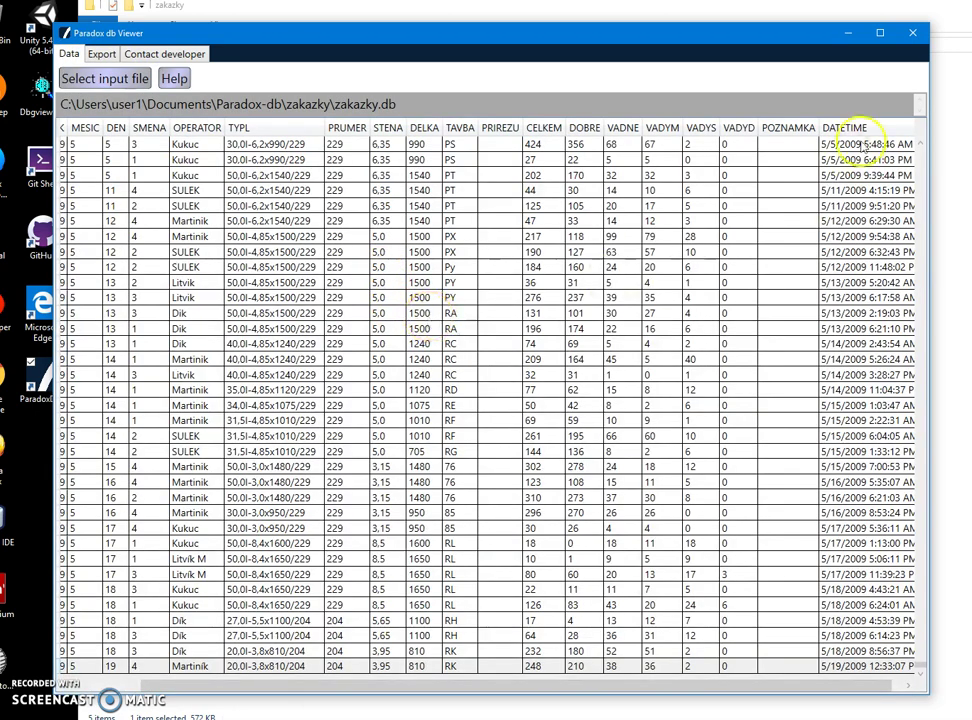
{"action": "left_click", "coordinate": [908, 33]}
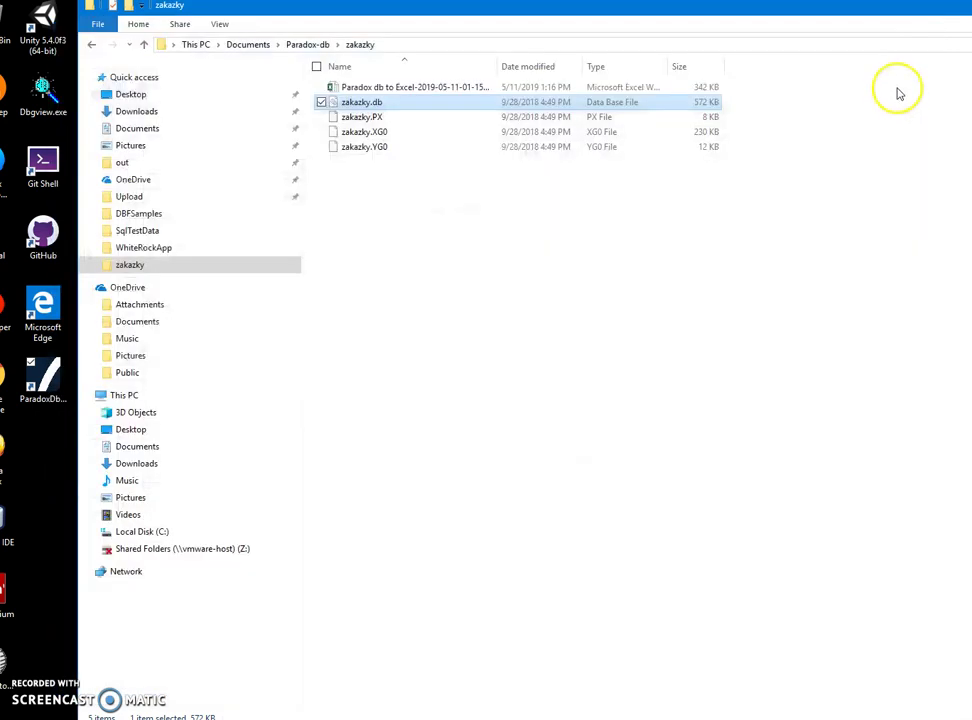